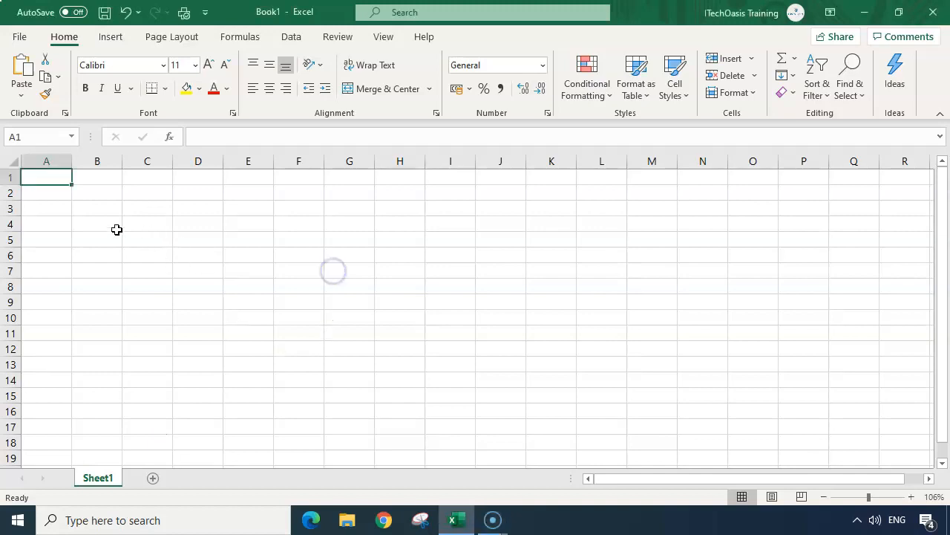
Enter "Text" in cell D3 and the number 123 in cell D4.
{"action": "left_click", "coordinate": [161, 202]}
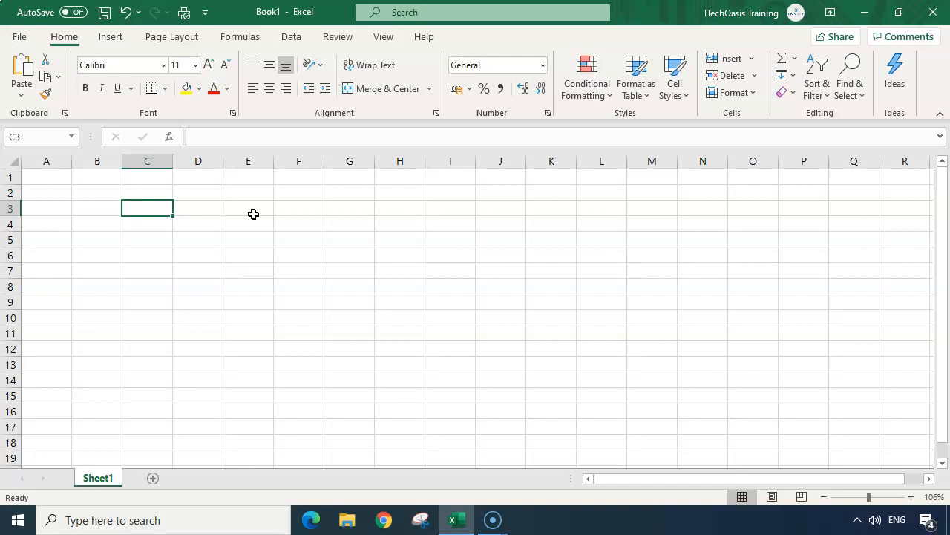
{"action": "left_click", "coordinate": [197, 215]}
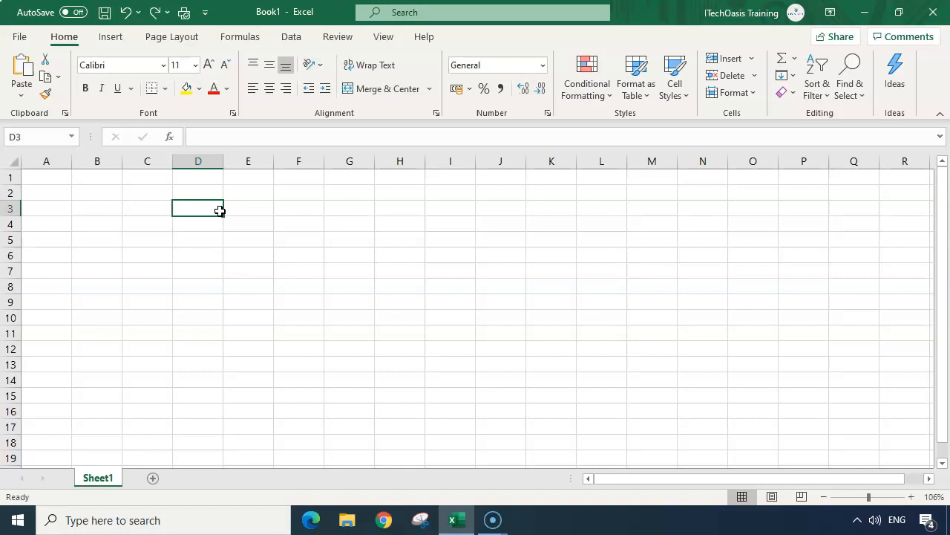
{"action": "type", "text": "Text"}
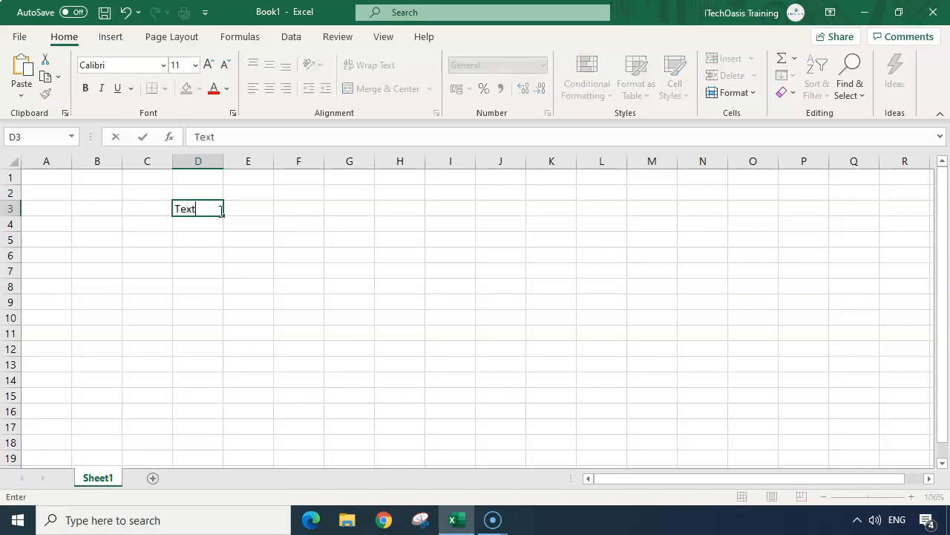
{"action": "key", "text": "Return"}
{"action": "type", "text": "123"}
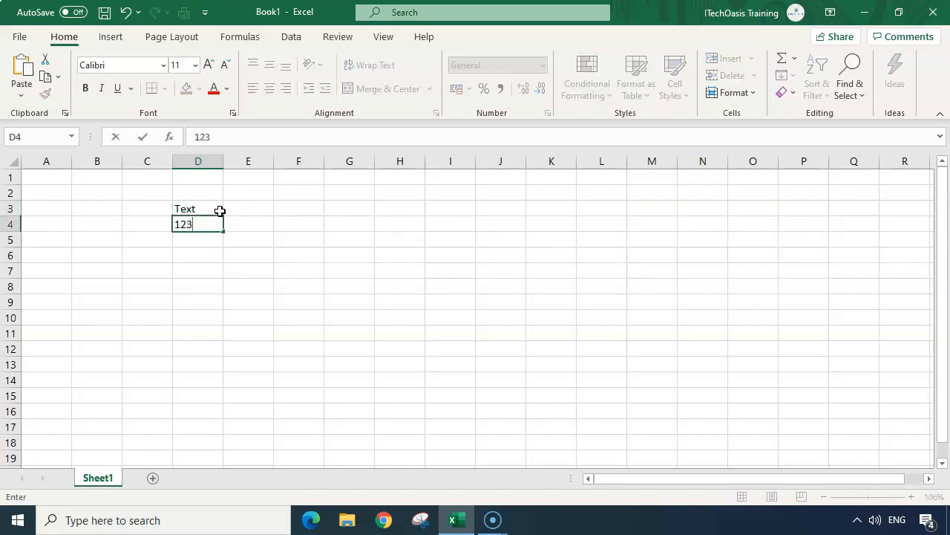
{"action": "key", "text": "Return"}
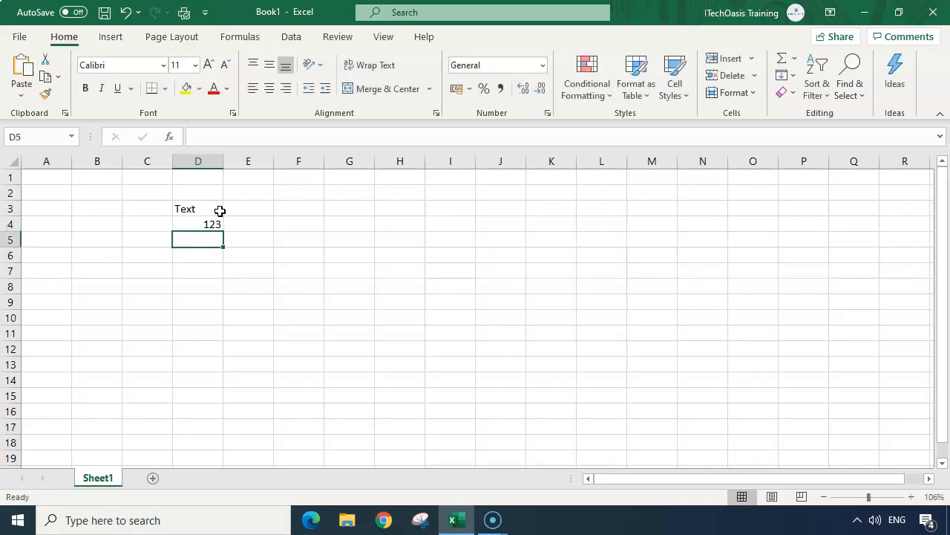
Enter "Sunday" in cell F3.
{"action": "left_click", "coordinate": [302, 211]}
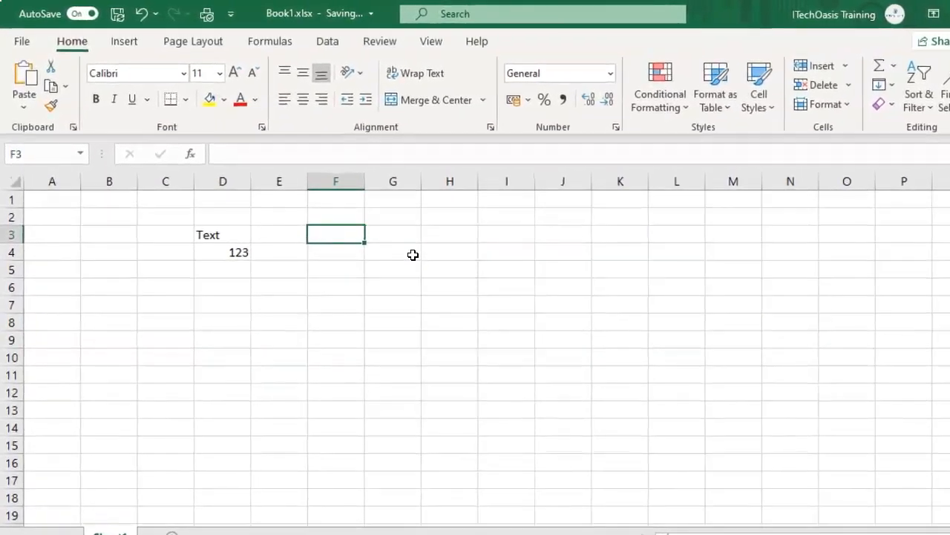
{"action": "type", "text": "Sunday"}
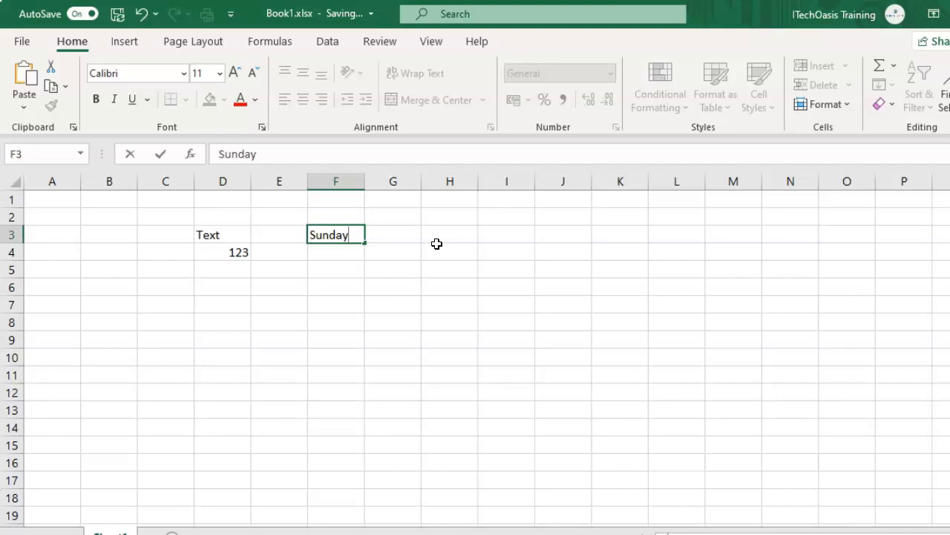
{"action": "key", "text": "Return"}
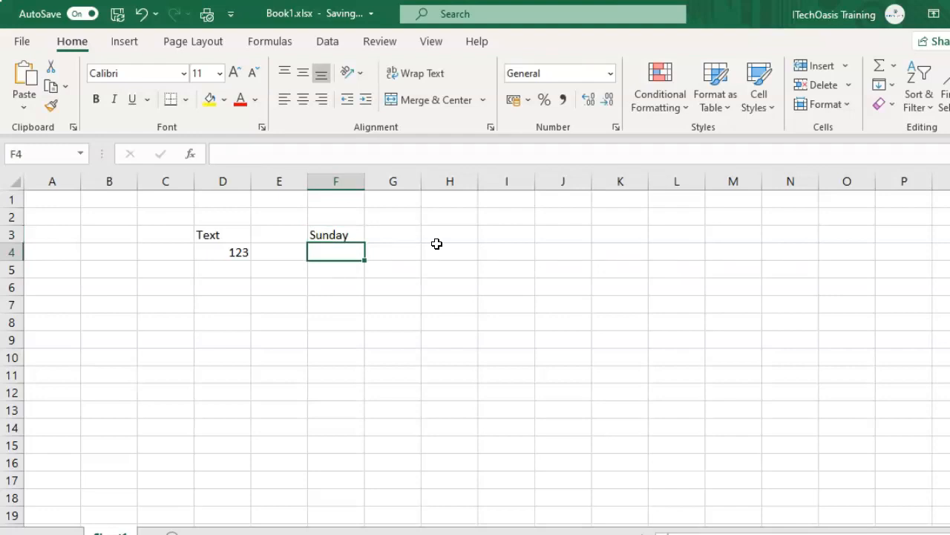
Move the active cell back and forth along row 3 between F3 and I3, finishing on the "Sunday" cell.
{"action": "key", "text": "Up"}
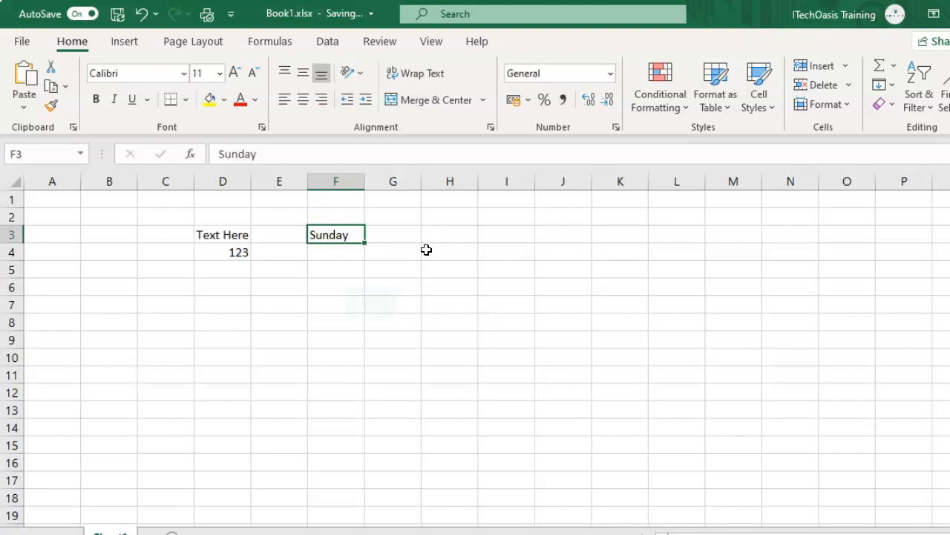
{"action": "key", "text": "Tab"}
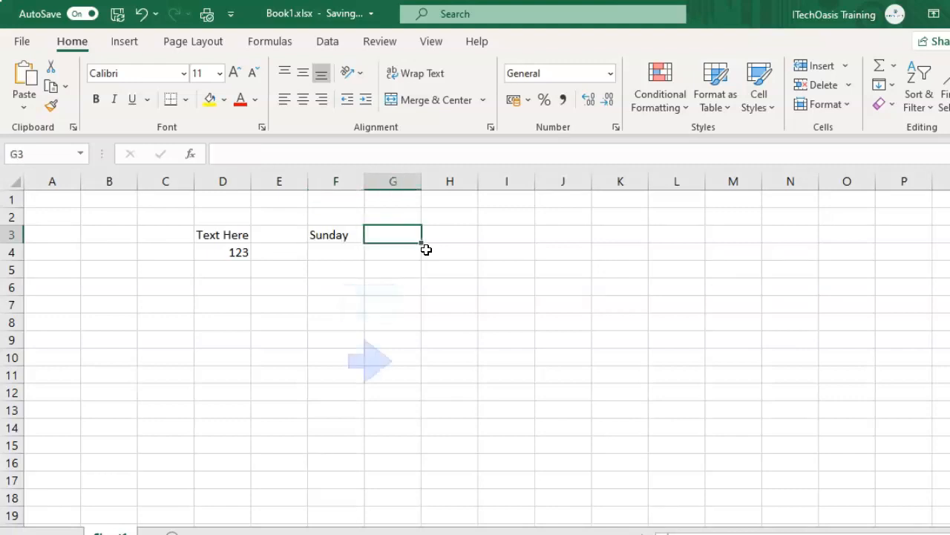
{"action": "key", "text": "Right"}
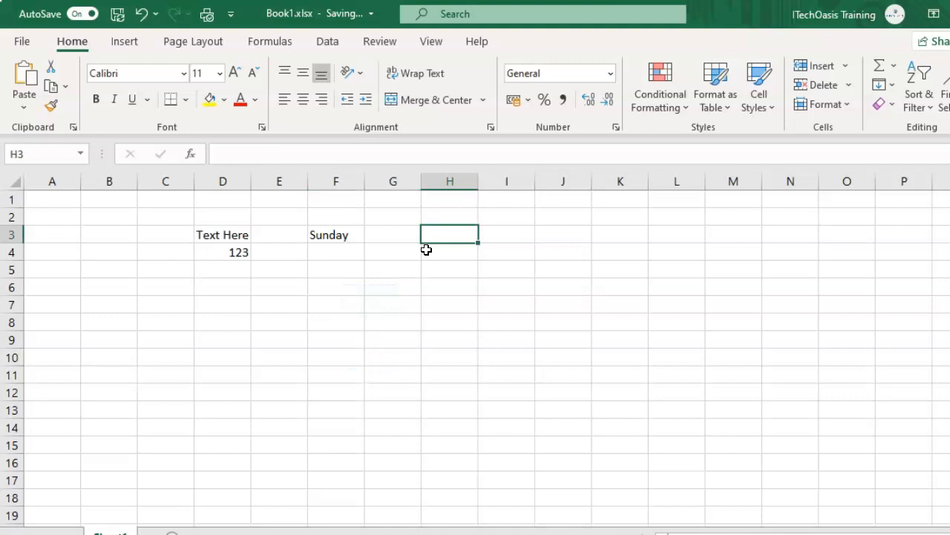
{"action": "key", "text": "Right"}
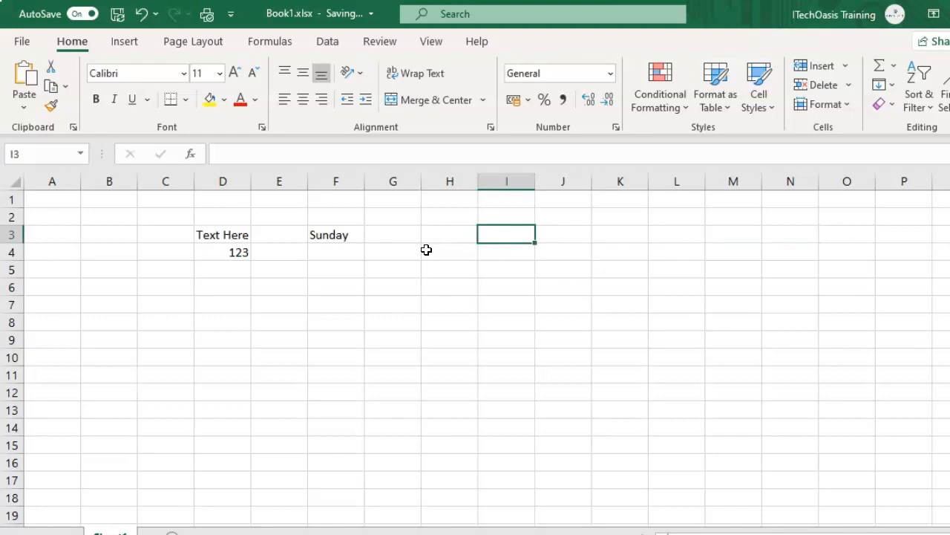
{"action": "key", "text": "Left"}
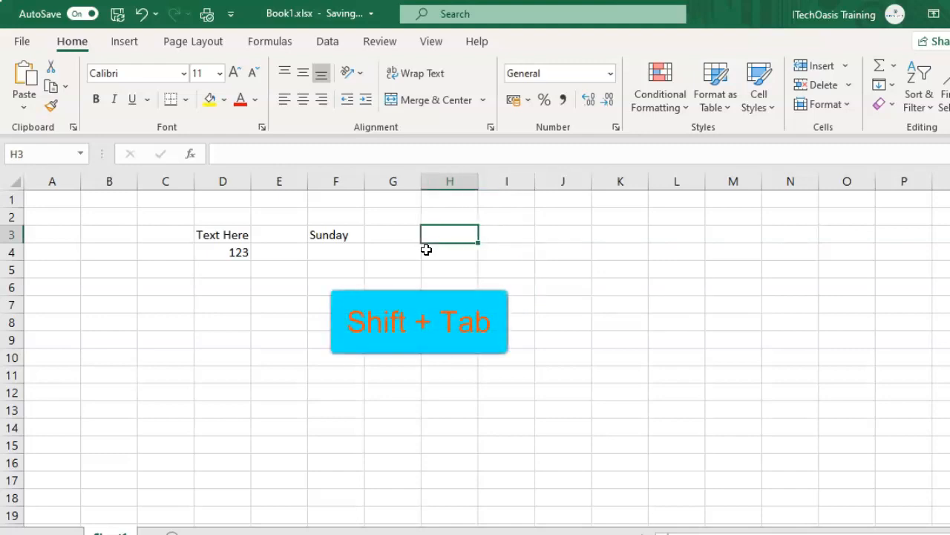
{"action": "key", "text": "shift+Tab"}
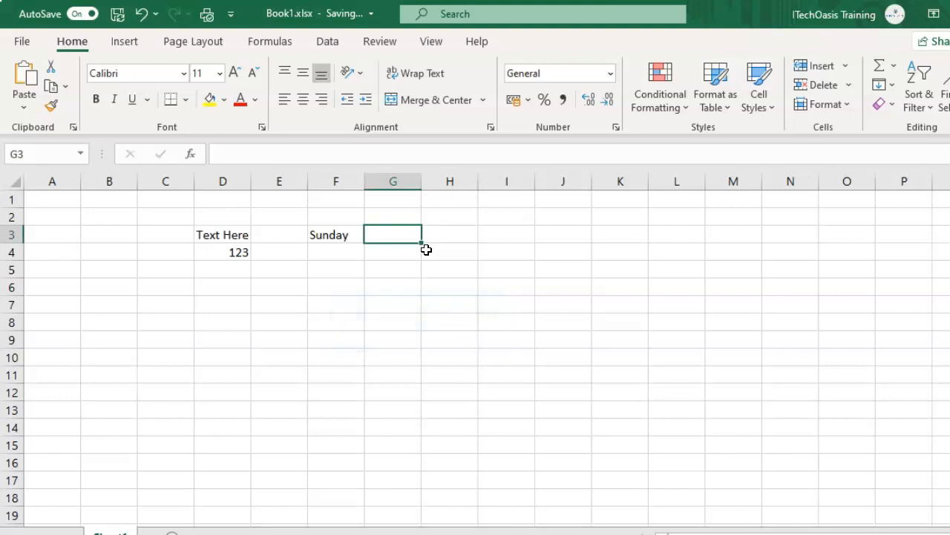
{"action": "key", "text": "shift+Tab"}
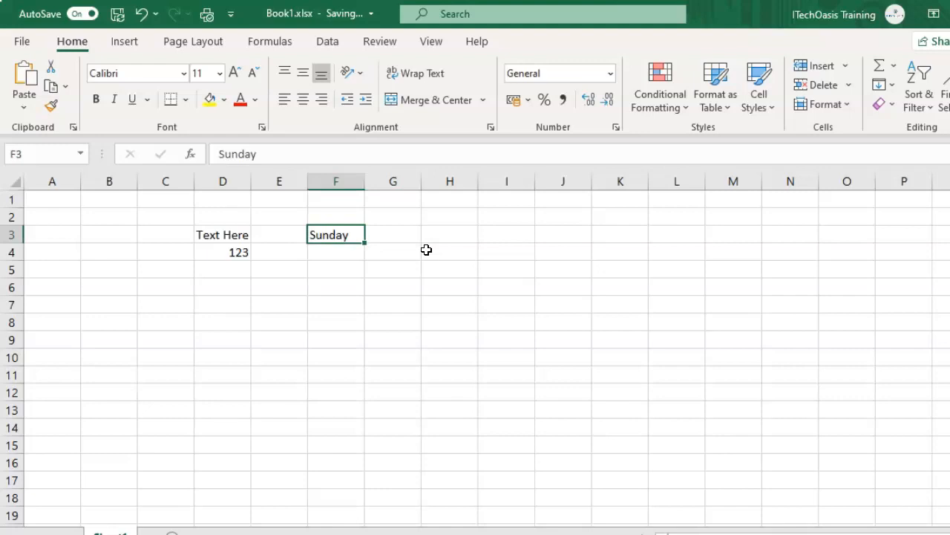
{"action": "key", "text": "Tab"}
{"action": "key", "text": "Tab"}
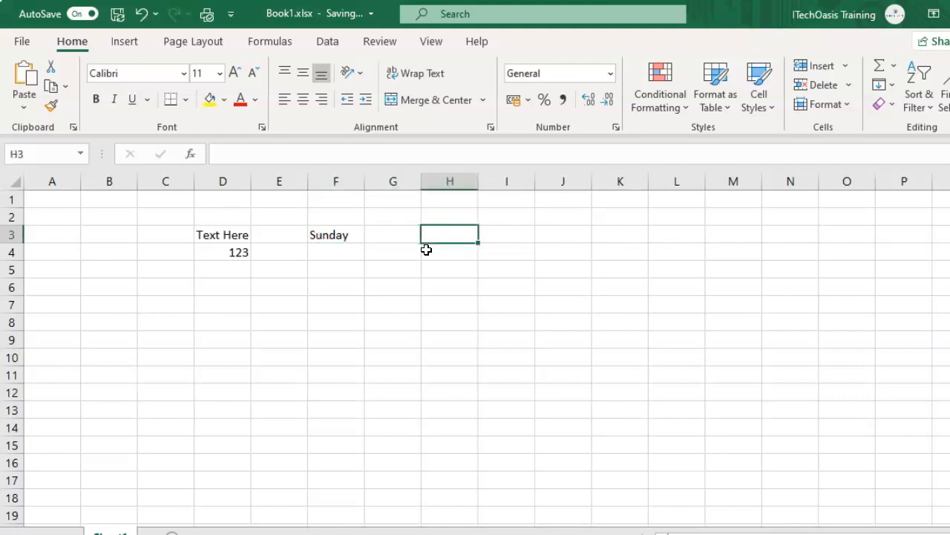
{"action": "key", "text": "shift+Tab"}
{"action": "key", "text": "shift+Tab"}
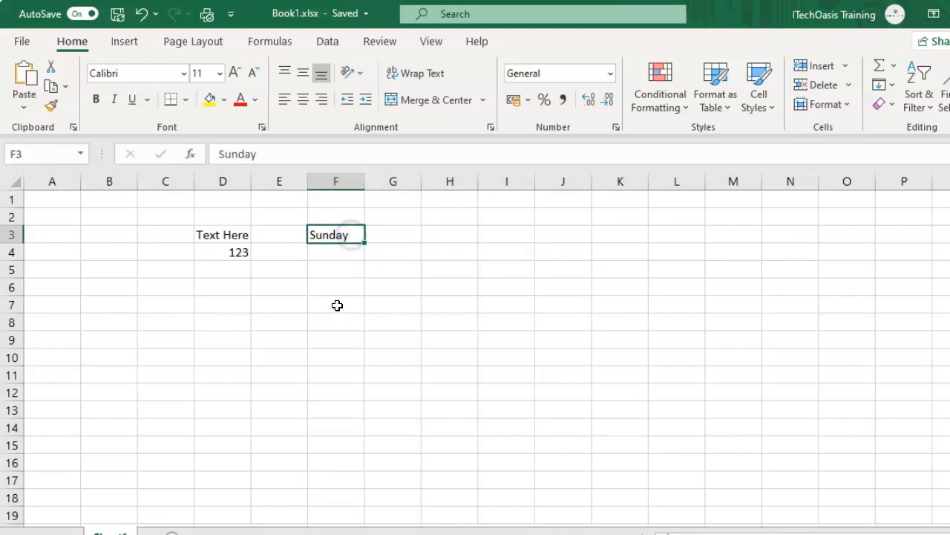
Extend the text in cell F3 so it reads "Sunday is Holiday".
{"action": "double_click", "coordinate": [362, 236]}
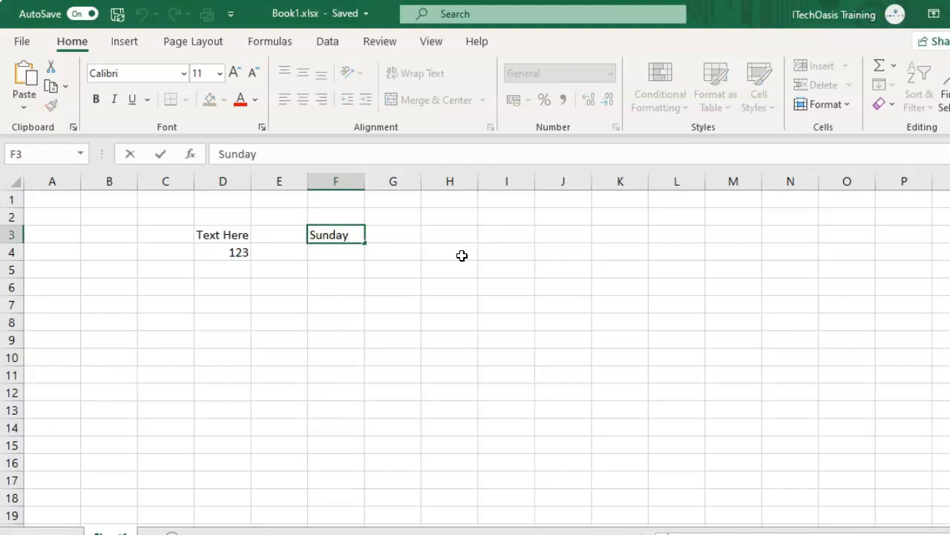
{"action": "type", "text": "is Holiday"}
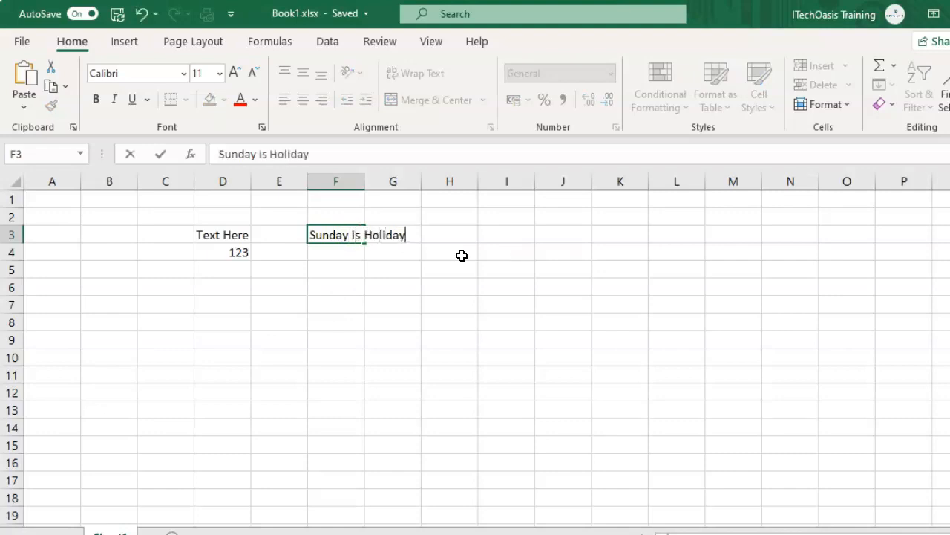
{"action": "key", "text": "Return"}
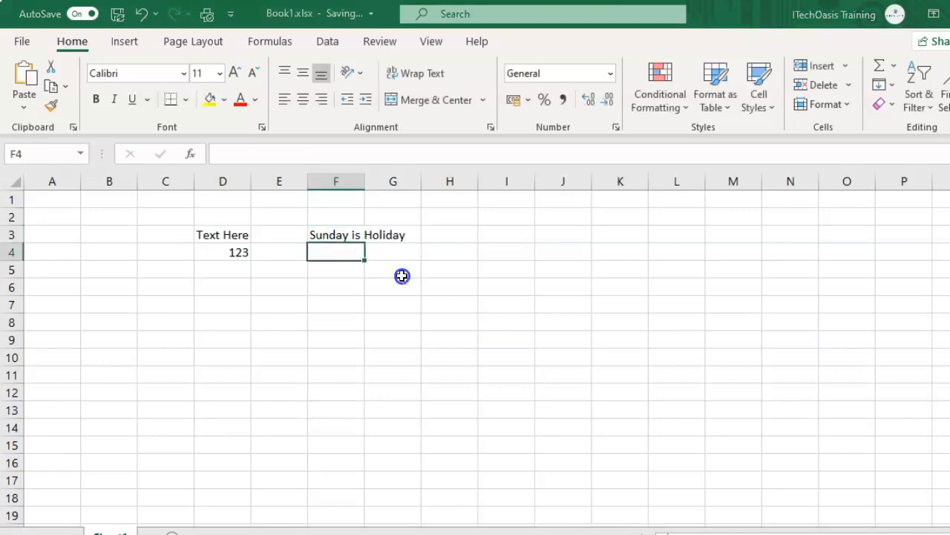
Compare the contents of cells F3 and G3 to check which one holds the overflowing "Holiday" text.
{"action": "left_click", "coordinate": [341, 238]}
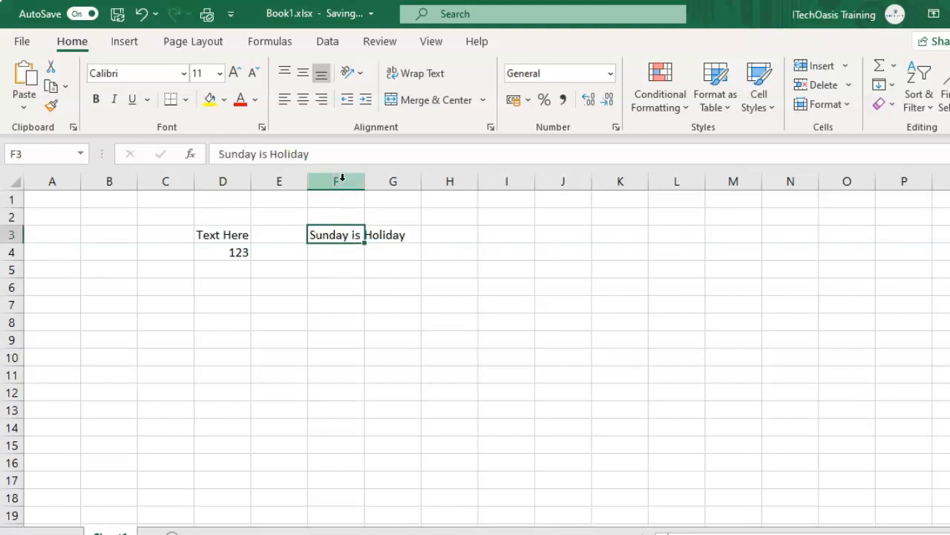
{"action": "left_click", "coordinate": [404, 232]}
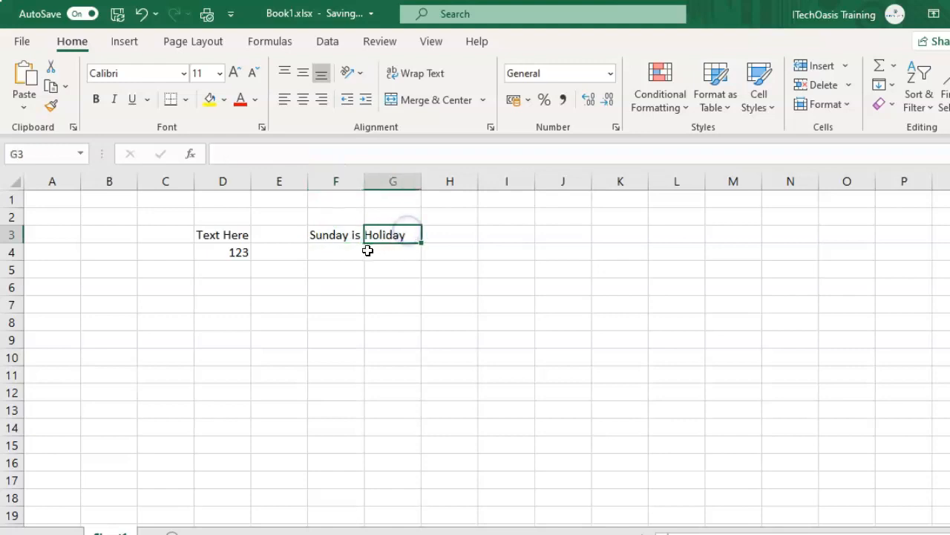
{"action": "left_click", "coordinate": [347, 283]}
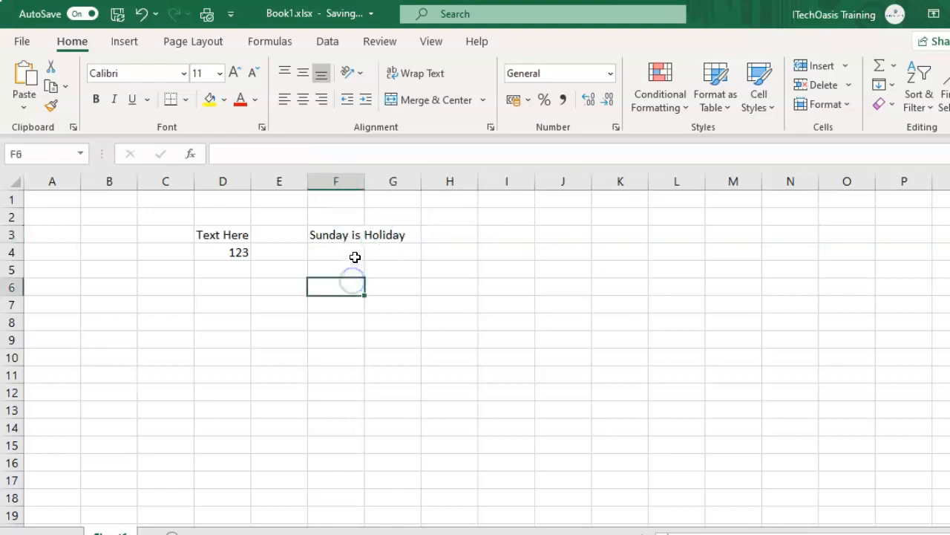
{"action": "left_click", "coordinate": [336, 235]}
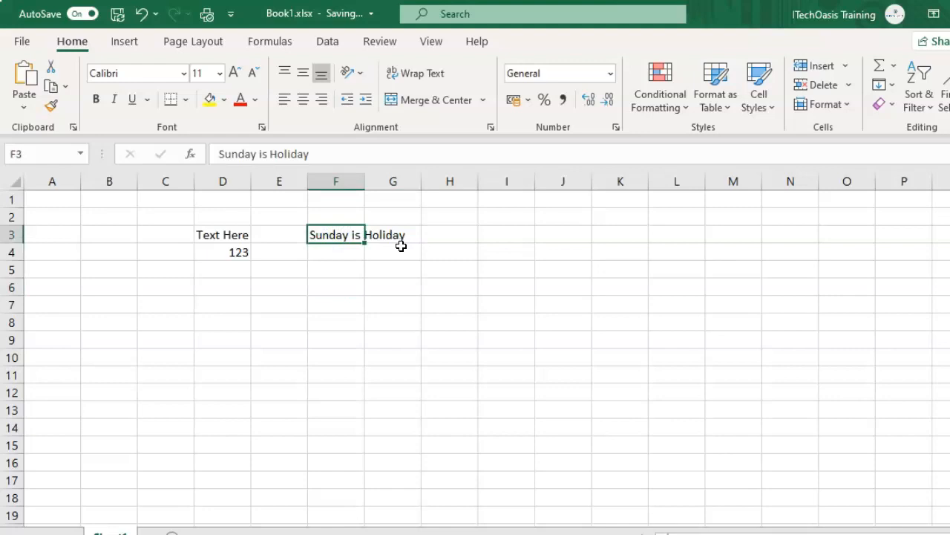
{"action": "left_click", "coordinate": [398, 234]}
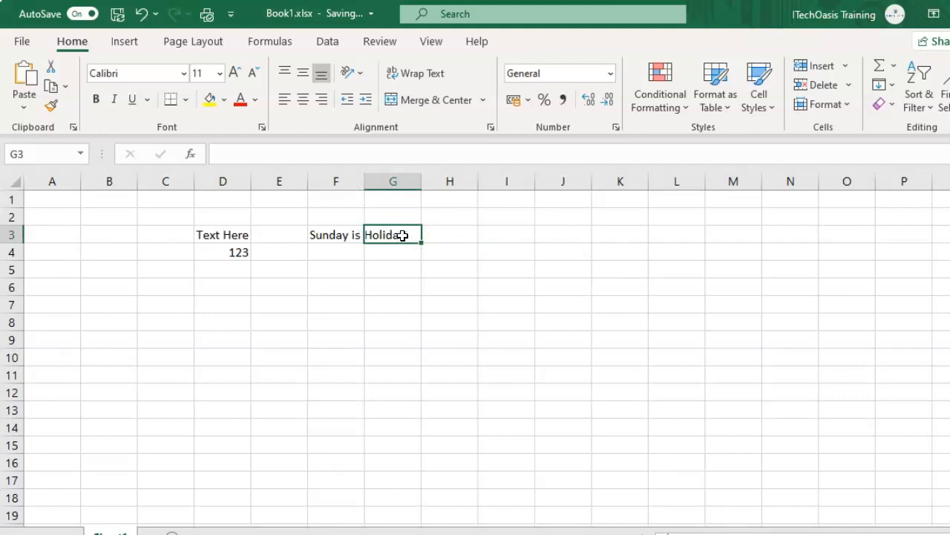
{"action": "left_click", "coordinate": [343, 238]}
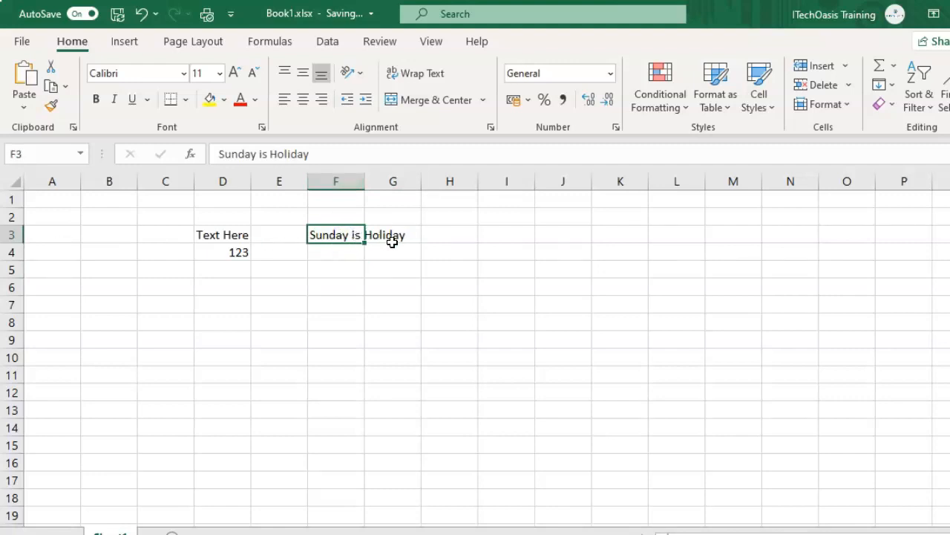
{"action": "left_click", "coordinate": [325, 238]}
{"action": "double_click", "coordinate": [325, 238]}
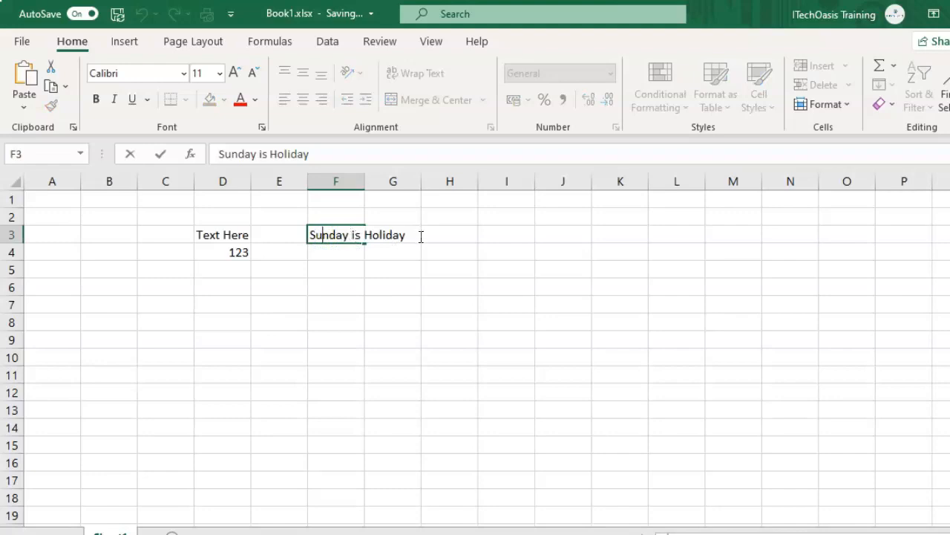
{"action": "left_click", "coordinate": [403, 290]}
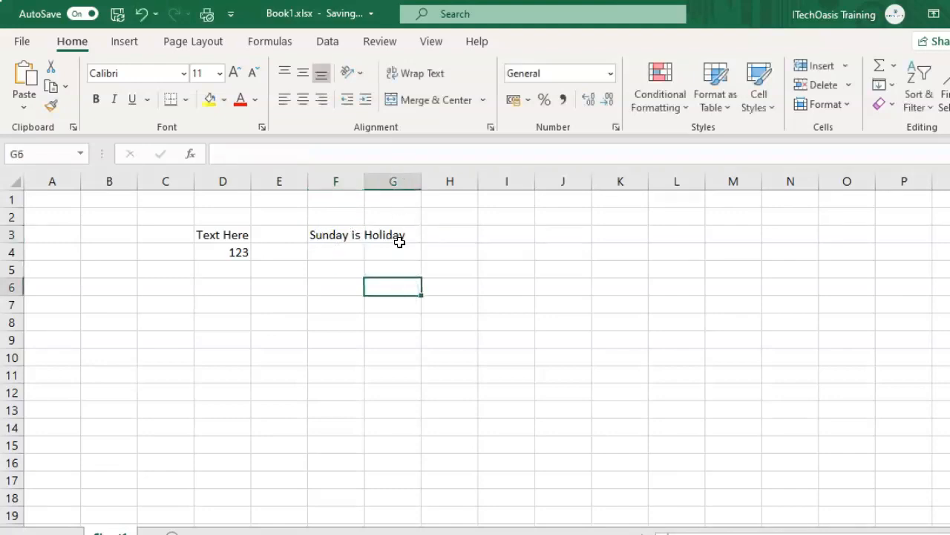
{"action": "left_click", "coordinate": [401, 238]}
{"action": "double_click", "coordinate": [401, 237]}
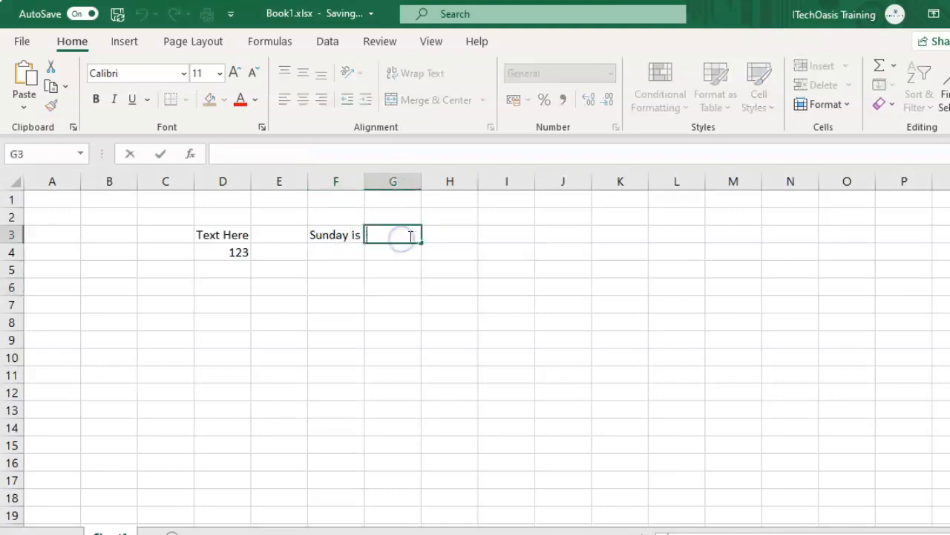
{"action": "left_click", "coordinate": [396, 304]}
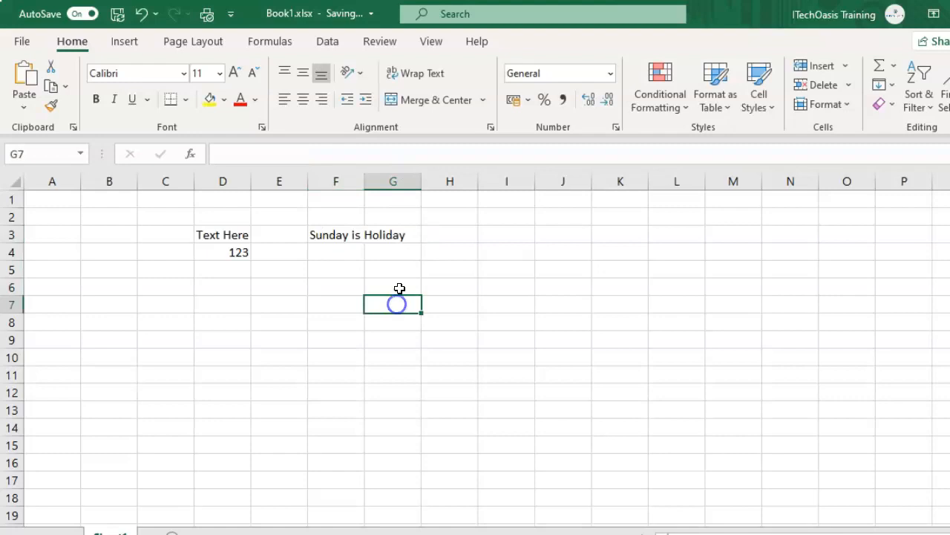
{"action": "left_click", "coordinate": [324, 235]}
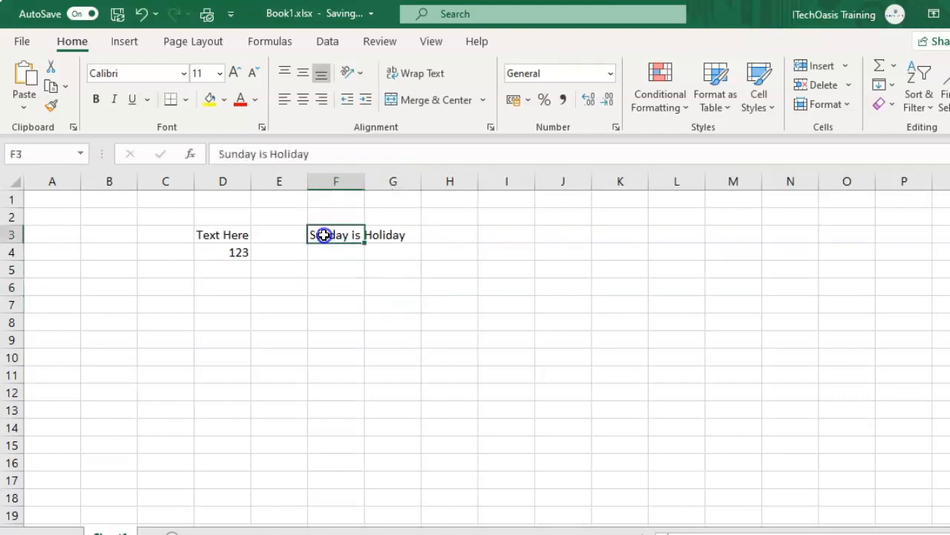
{"action": "left_click", "coordinate": [392, 236]}
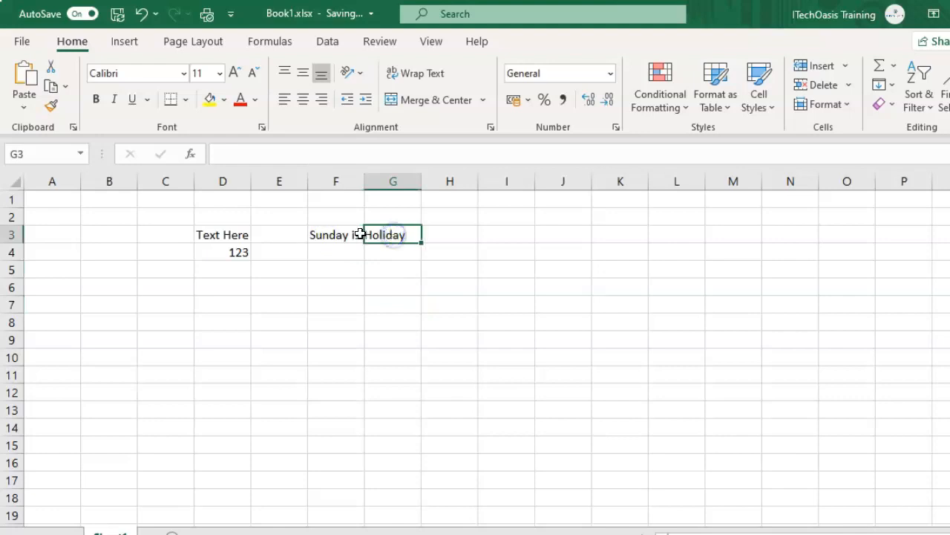
{"action": "left_click", "coordinate": [327, 236]}
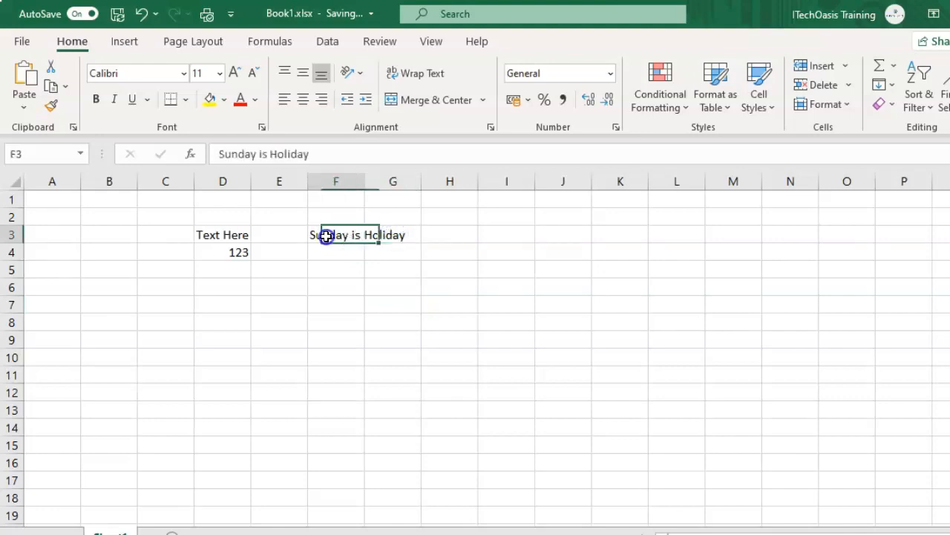
Enter "Monday" in cell G3.
{"action": "left_click", "coordinate": [398, 235]}
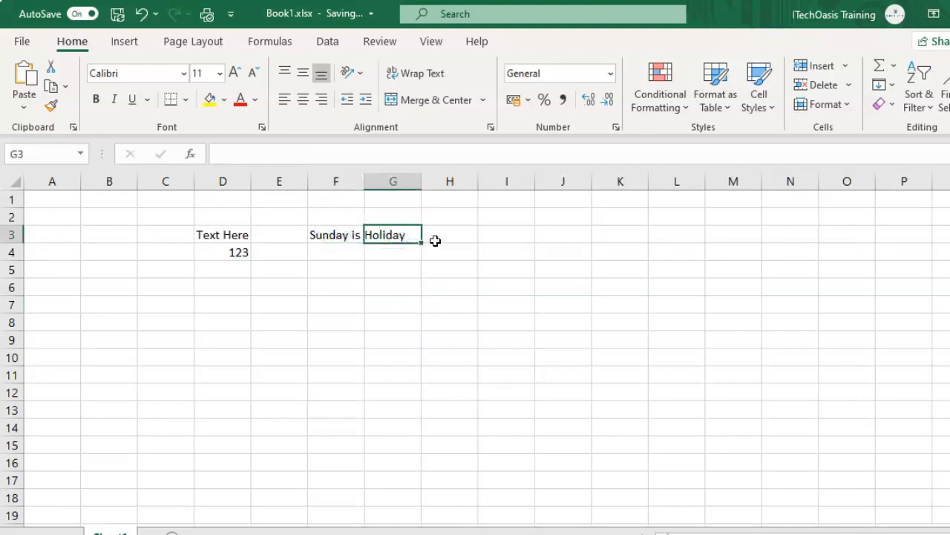
{"action": "type", "text": "Monday"}
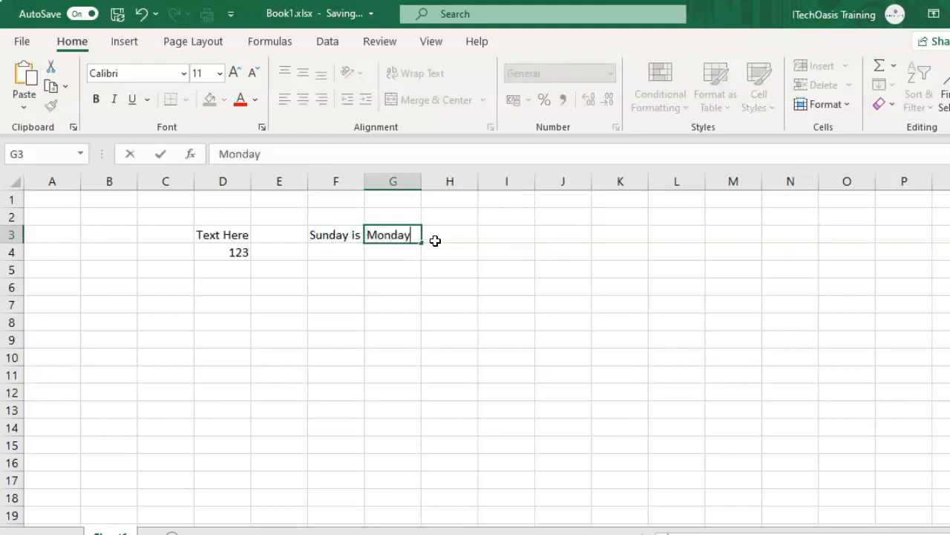
{"action": "key", "text": "Return"}
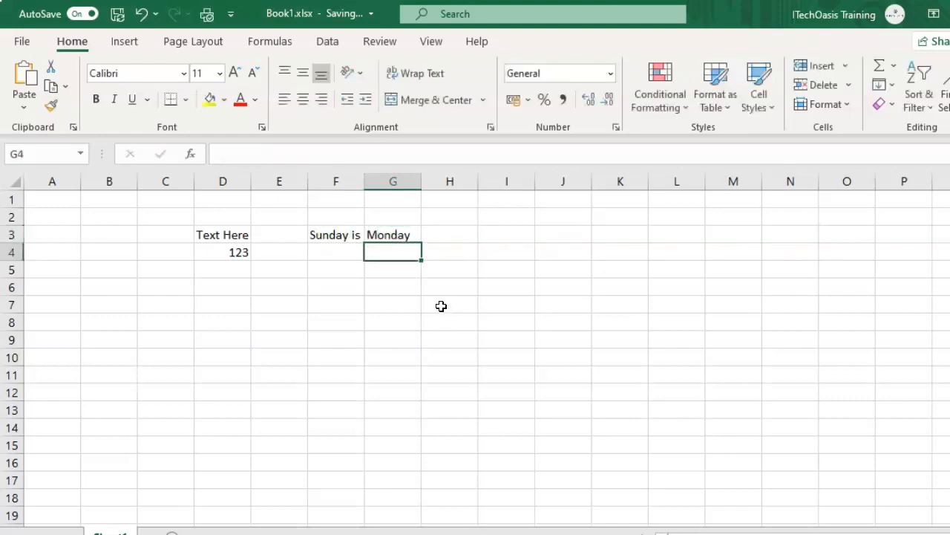
Widen column F to fit the full "Sunday is Holiday" text in cell F3.
{"action": "left_click", "coordinate": [340, 236]}
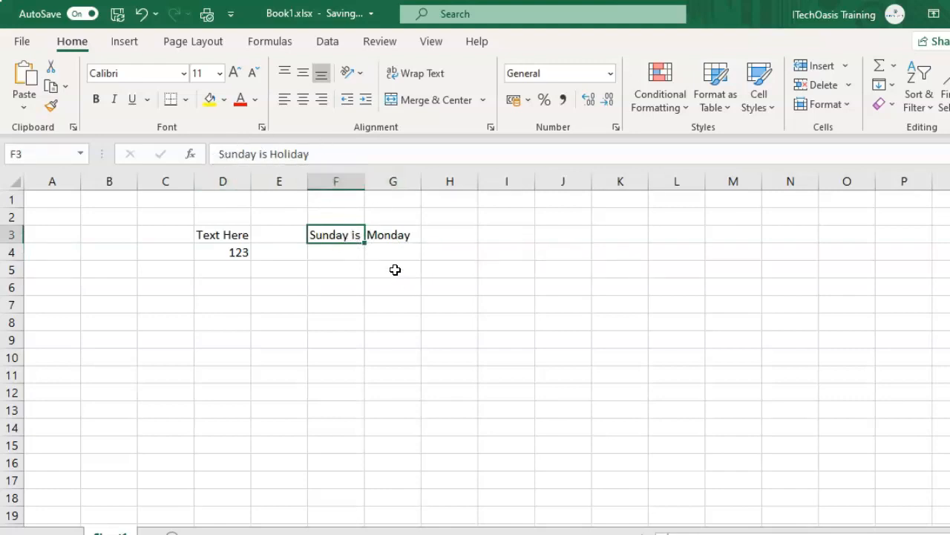
{"action": "left_click", "coordinate": [335, 266]}
{"action": "left_click", "coordinate": [331, 234]}
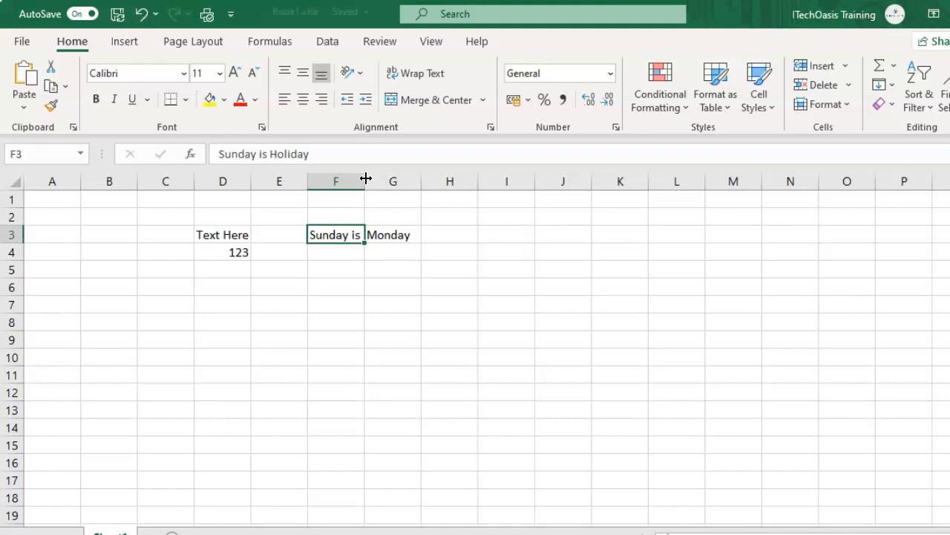
{"action": "mouse_move", "coordinate": [366, 178]}
{"action": "left_mouse_down"}
{"action": "mouse_move", "coordinate": [432, 178]}
{"action": "mouse_move", "coordinate": [358, 181]}
{"action": "mouse_move", "coordinate": [366, 181]}
{"action": "left_mouse_up"}
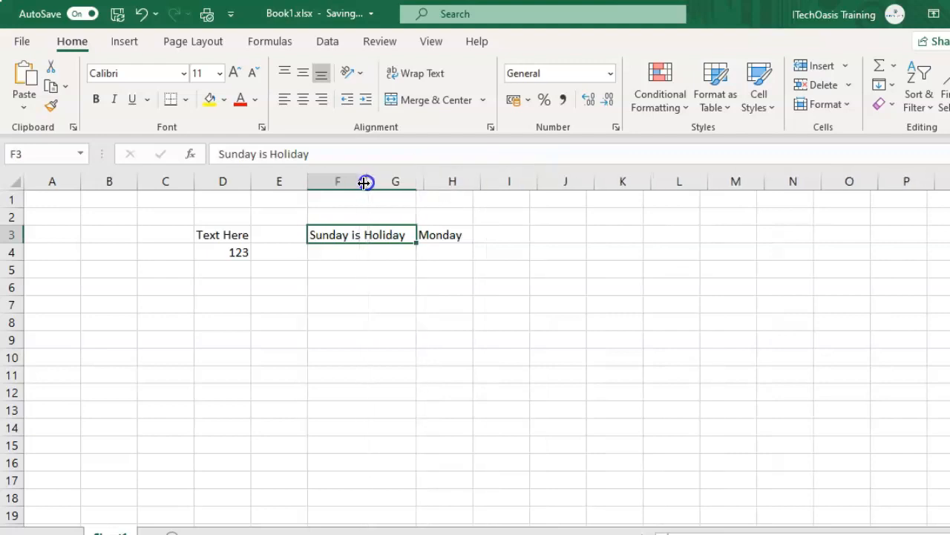
{"action": "left_click", "coordinate": [418, 354]}
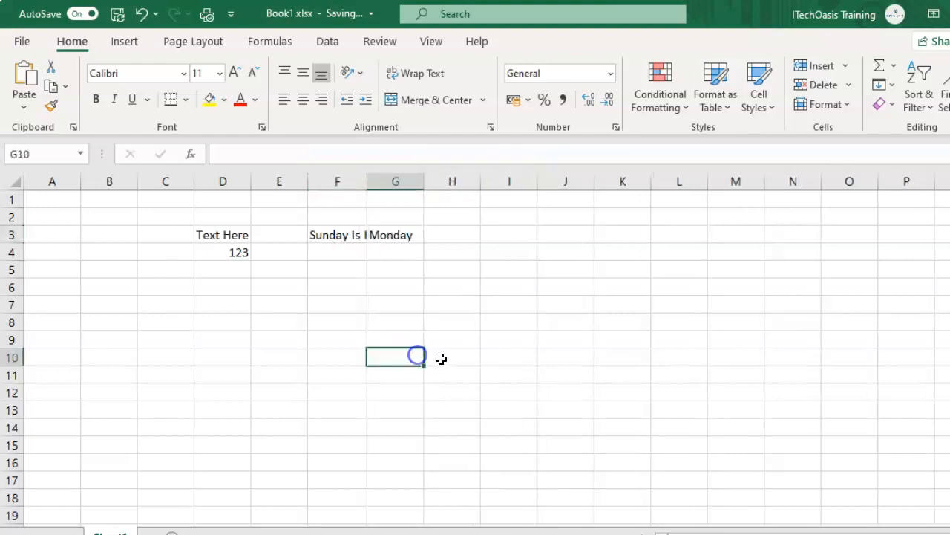
{"action": "double_click", "coordinate": [367, 181]}
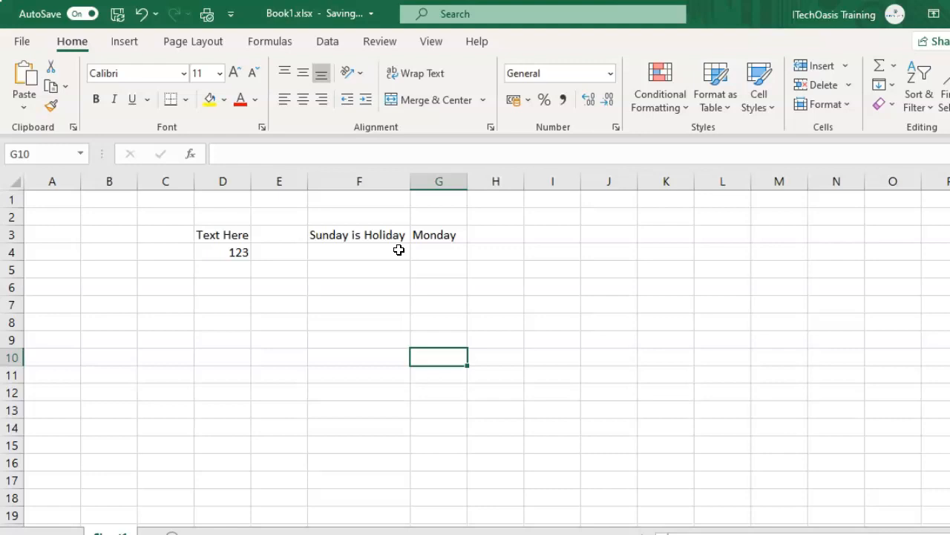
Open cell F3 for editing and move the text cursor to the end of "Sunday is Holiday".
{"action": "left_click", "coordinate": [334, 237]}
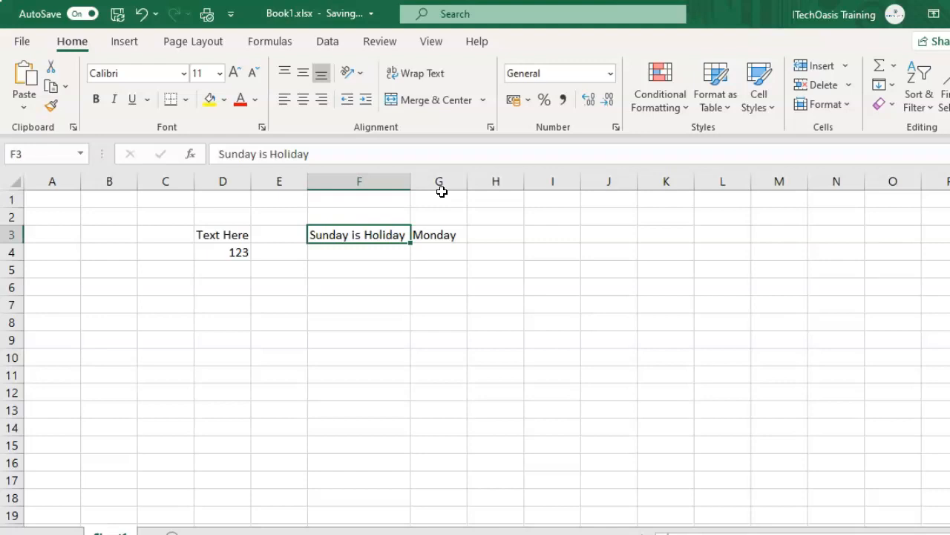
{"action": "double_click", "coordinate": [346, 237]}
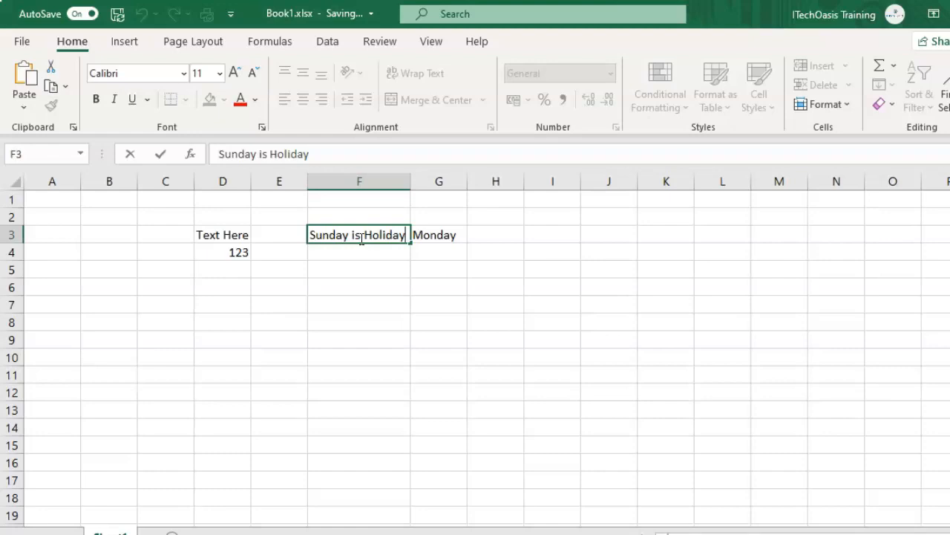
{"action": "left_click", "coordinate": [401, 250]}
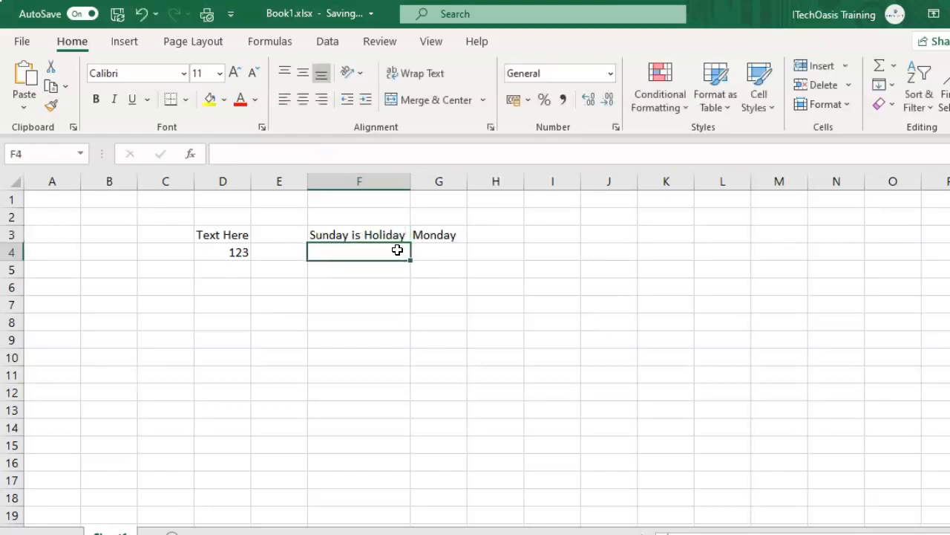
{"action": "left_click", "coordinate": [387, 236]}
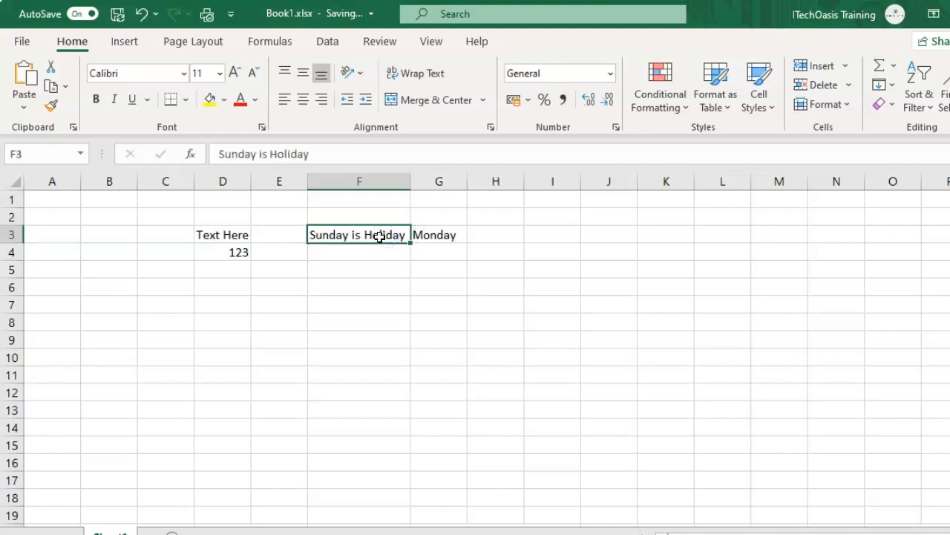
{"action": "double_click", "coordinate": [378, 235]}
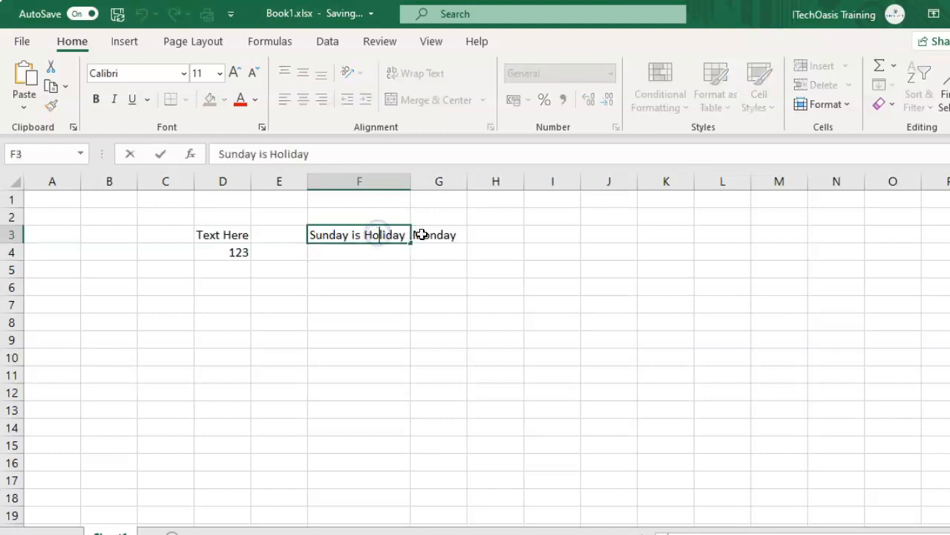
{"action": "key", "text": "Right"}
{"action": "key", "text": "Right"}
{"action": "key", "text": "Right"}
{"action": "key", "text": "Right"}
{"action": "key", "text": "Right"}
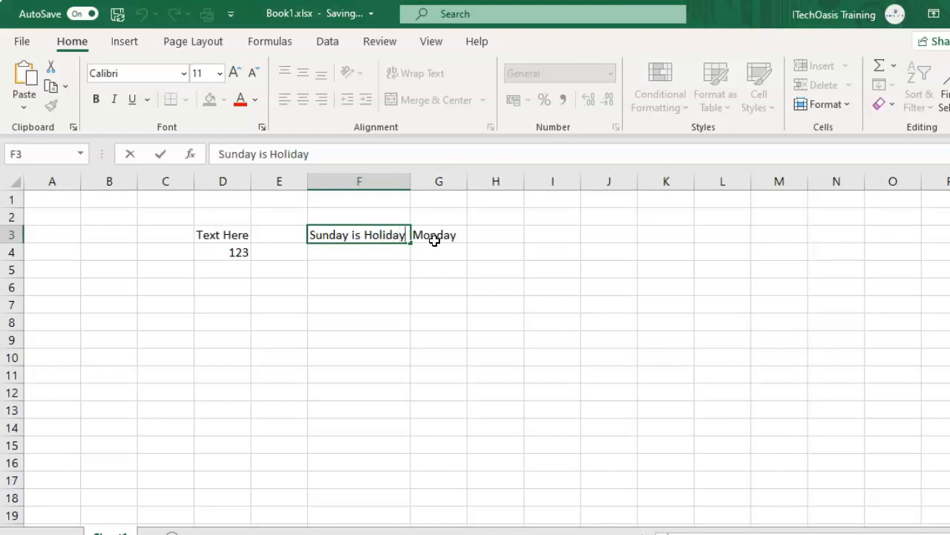
Move the text cursor through "Sunday is Holiday" in F3 from different starting points, finishing at the end of the text.
{"action": "left_click", "coordinate": [351, 230]}
{"action": "key", "text": "Right"}
{"action": "key", "text": "Right"}
{"action": "key", "text": "Right"}
{"action": "key", "text": "Right"}
{"action": "key", "text": "Right"}
{"action": "key", "text": "Right"}
{"action": "key", "text": "Right"}
{"action": "key", "text": "Right"}
{"action": "key", "text": "Right"}
{"action": "key", "text": "Right"}
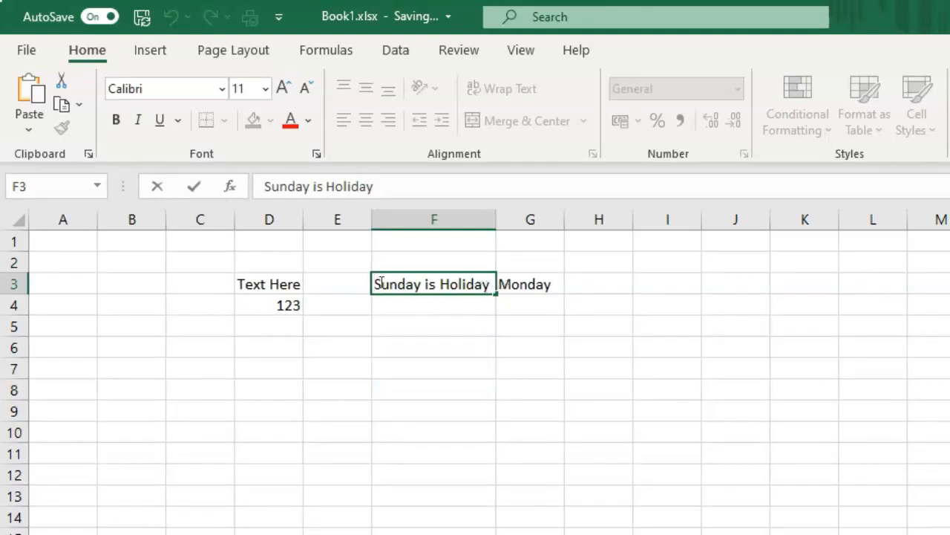
{"action": "key", "text": "End"}
{"action": "left_click", "coordinate": [382, 284]}
{"action": "key", "text": "Right"}
{"action": "key", "text": "Right"}
{"action": "key", "text": "Right"}
{"action": "key", "text": "Right"}
{"action": "key", "text": "Right"}
{"action": "key", "text": "Right"}
{"action": "key", "text": "Right"}
{"action": "key", "text": "Right"}
{"action": "key", "text": "Right"}
{"action": "key", "text": "Right"}
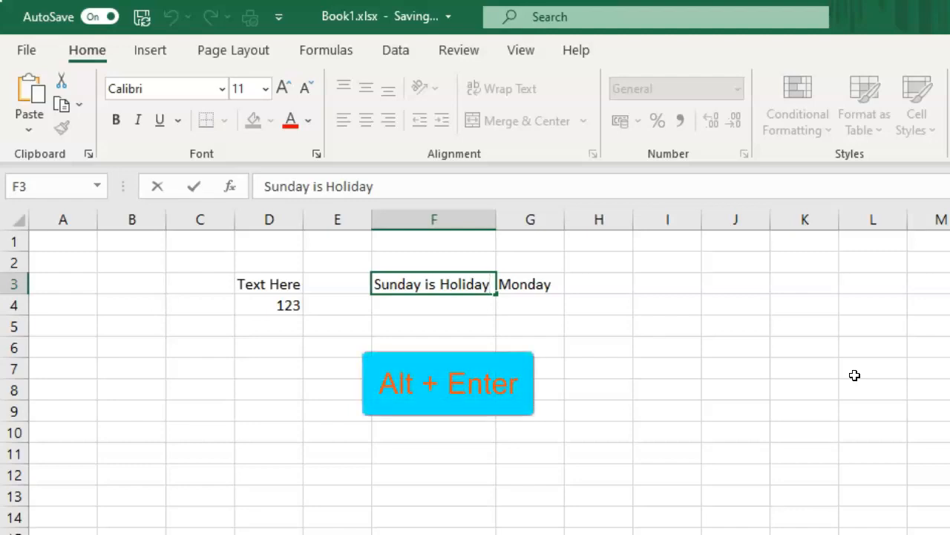
Add a line break after "Sunday is Holiday" in cell F3 and enter "I like Holiday" on the second line.
{"action": "key", "text": "alt+Return"}
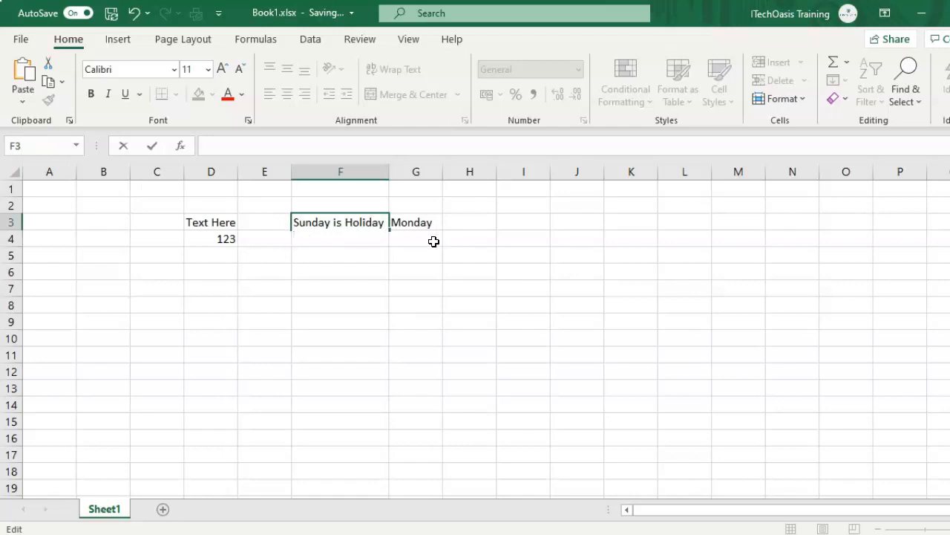
{"action": "type", "text": "like Holiday"}
{"action": "key", "text": "Return"}
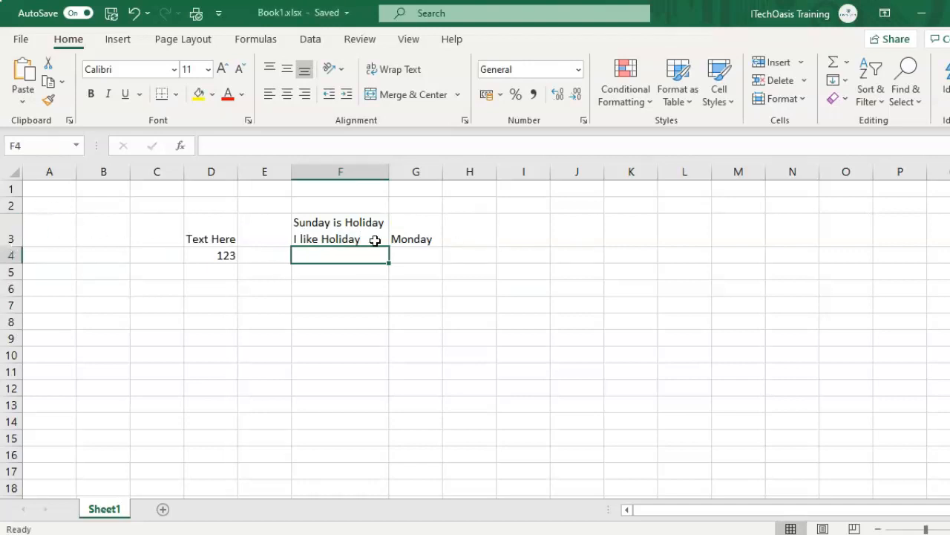
{"action": "left_click", "coordinate": [352, 238]}
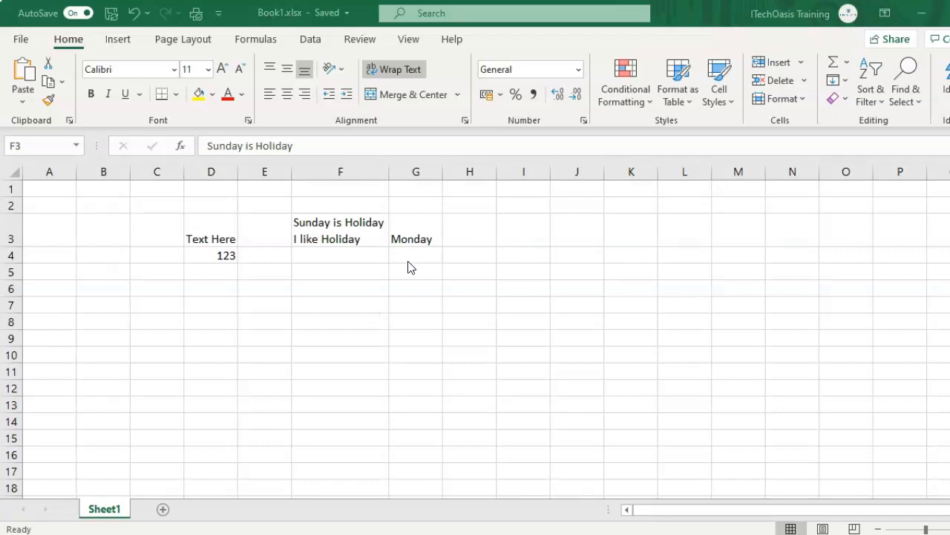
Clear "Monday" from cell G3.
{"action": "left_click", "coordinate": [420, 236]}
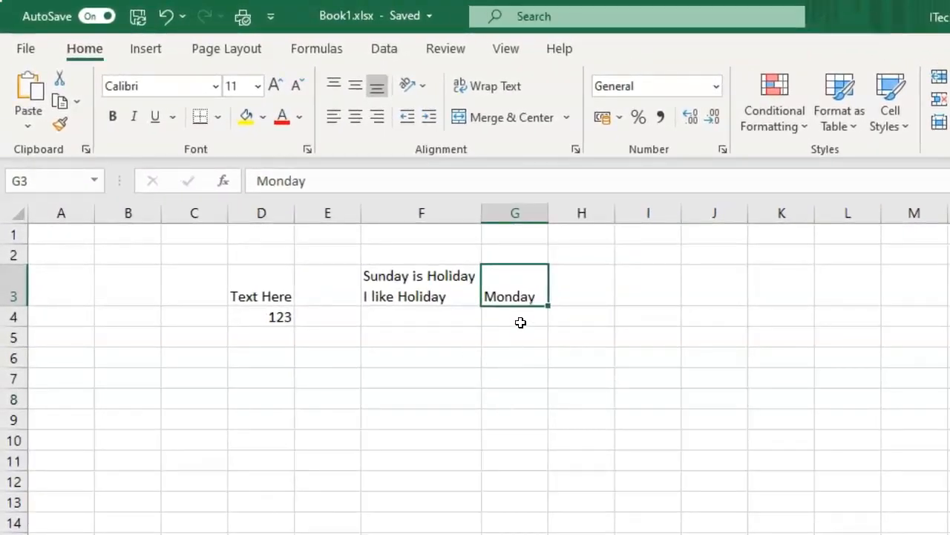
{"action": "left_click", "coordinate": [513, 299]}
{"action": "key", "text": "Delete"}
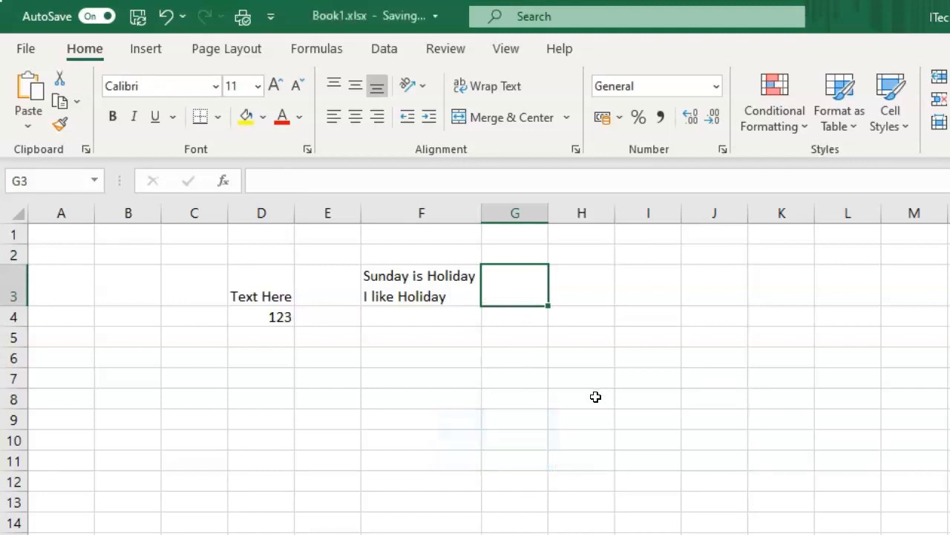
Delete the "Text Here" cell D3, using the option to shift cells up.
{"action": "left_click", "coordinate": [282, 286]}
{"action": "right_click", "coordinate": [277, 291]}
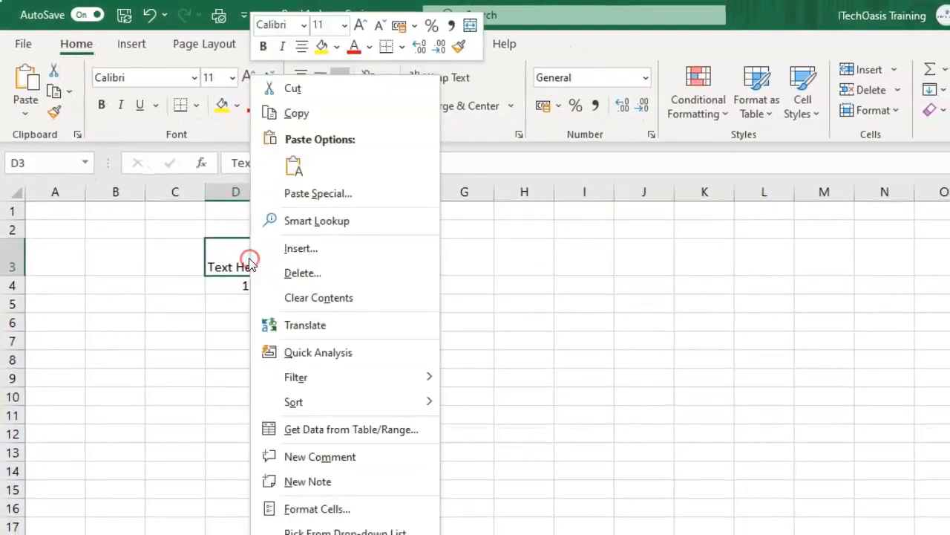
{"action": "left_click", "coordinate": [330, 273]}
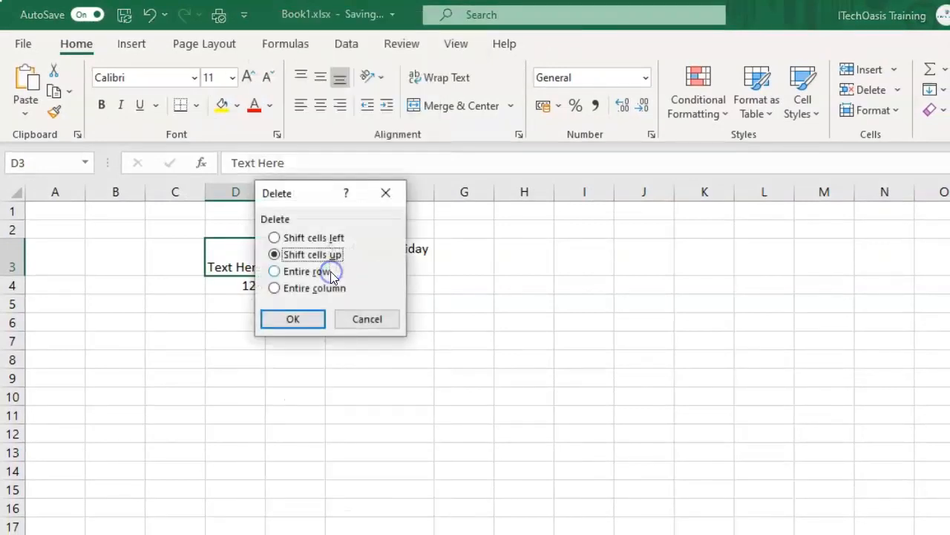
{"action": "left_click_drag", "start_coordinate": [297, 195], "coordinate": [557, 279]}
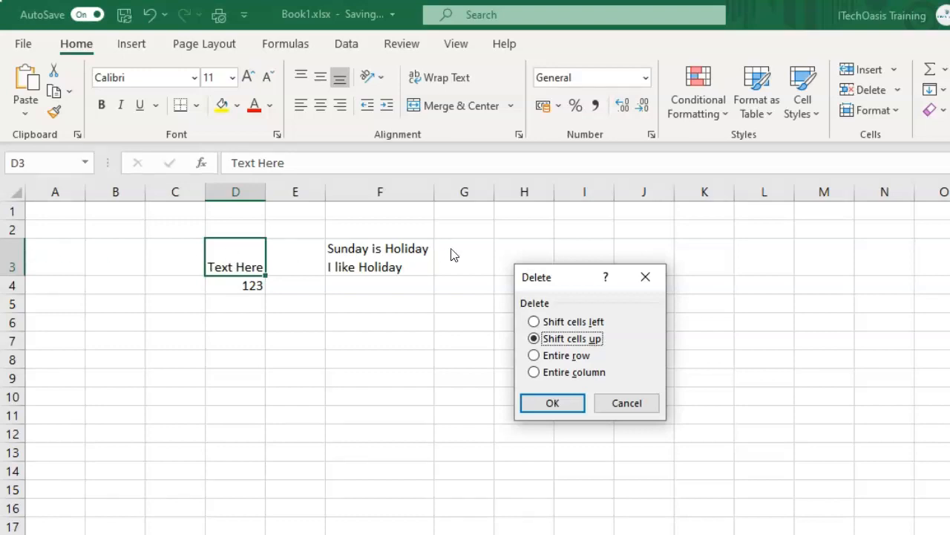
{"action": "left_click", "coordinate": [589, 357]}
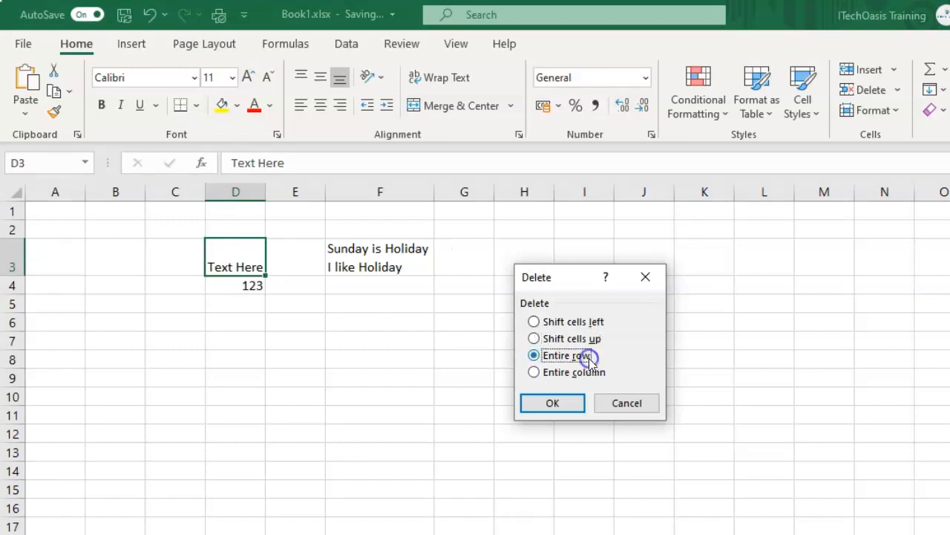
{"action": "left_click", "coordinate": [584, 374]}
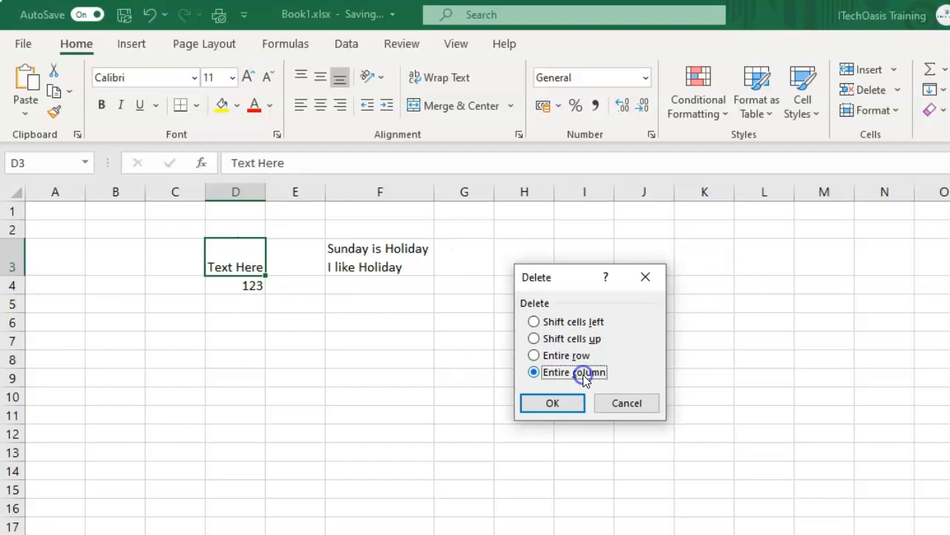
{"action": "left_click", "coordinate": [585, 340]}
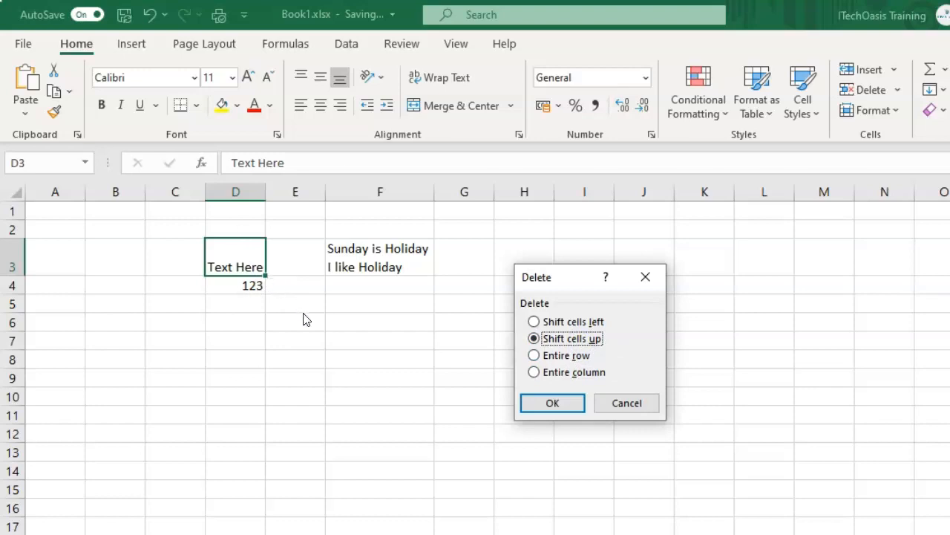
{"action": "left_click", "coordinate": [545, 403]}
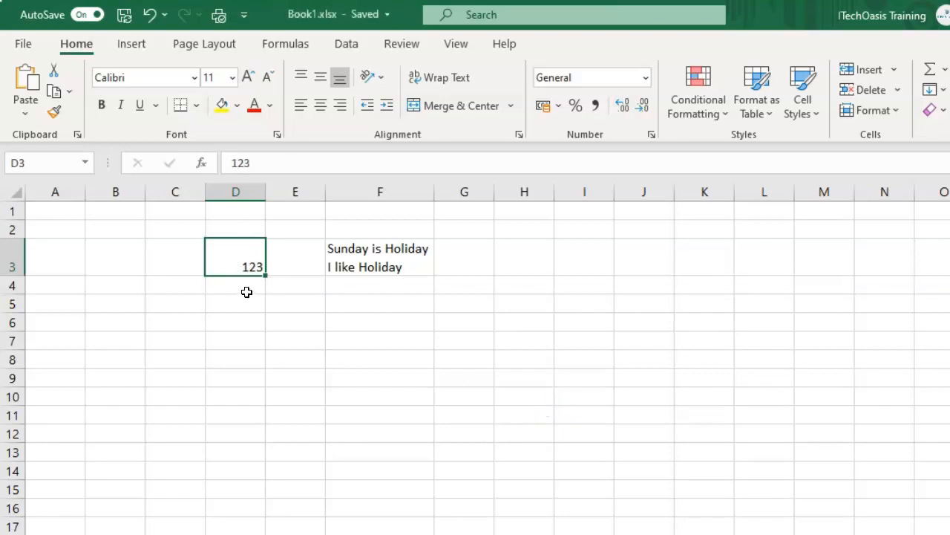
Open cell F3 for editing and move the text cursor between its two lines of text.
{"action": "key", "text": "Right"}
{"action": "key", "text": "Right"}
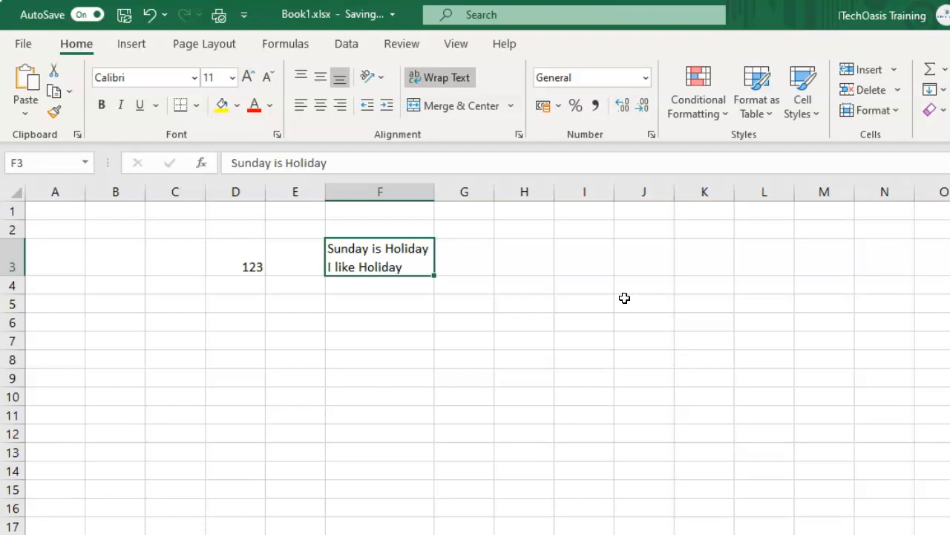
{"action": "double_click", "coordinate": [420, 260]}
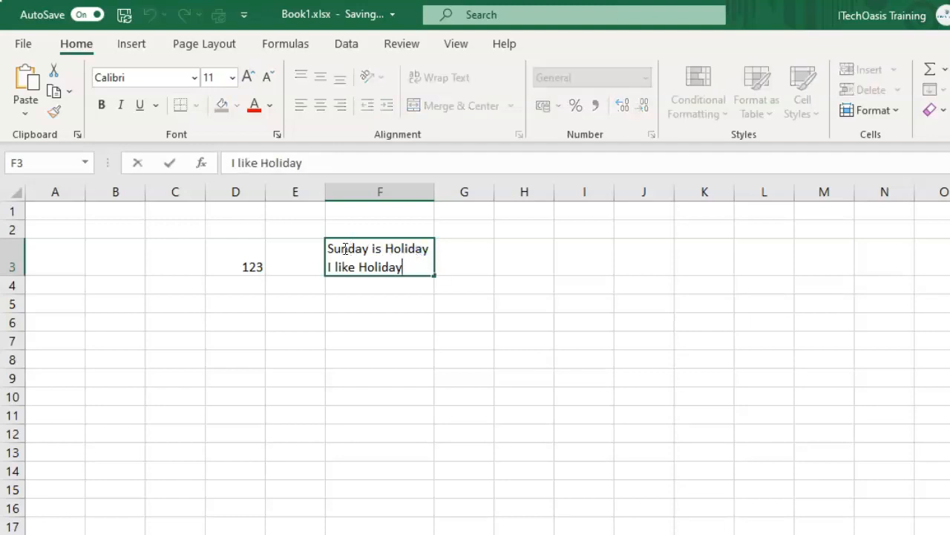
{"action": "left_click", "coordinate": [418, 263]}
{"action": "key", "text": "Up"}
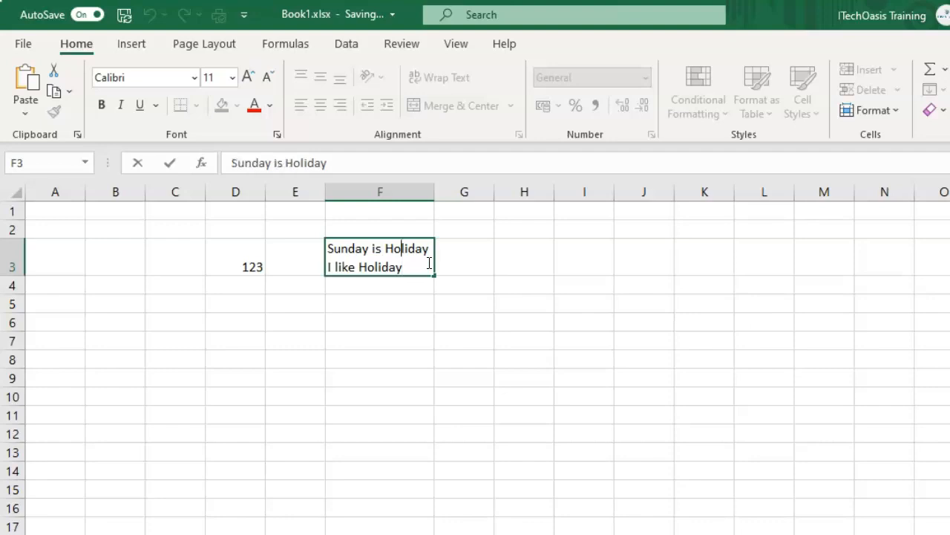
{"action": "key", "text": "Down"}
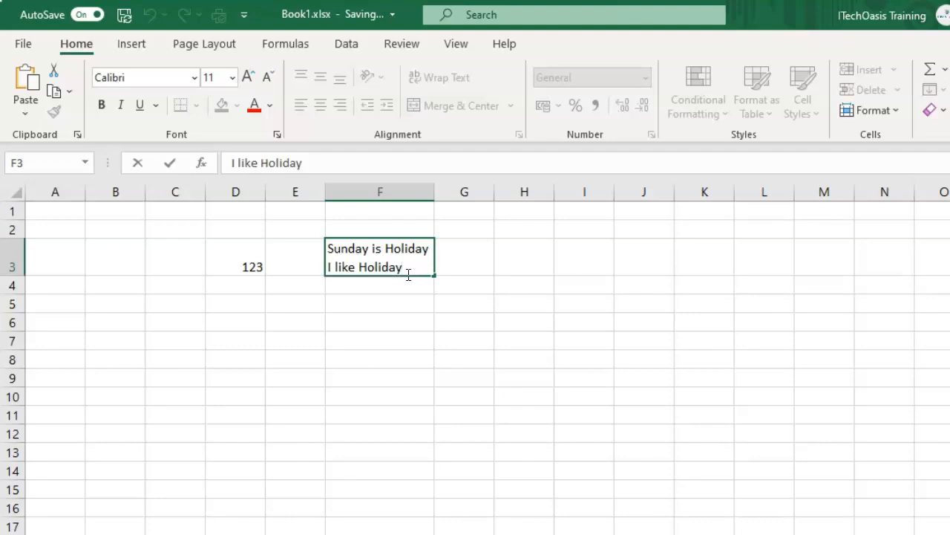
Delete the second line "I like Holiday" from cell F3 and commit the cell.
{"action": "left_click", "coordinate": [407, 269]}
{"action": "left_click_drag", "start_coordinate": [408, 269], "coordinate": [325, 267]}
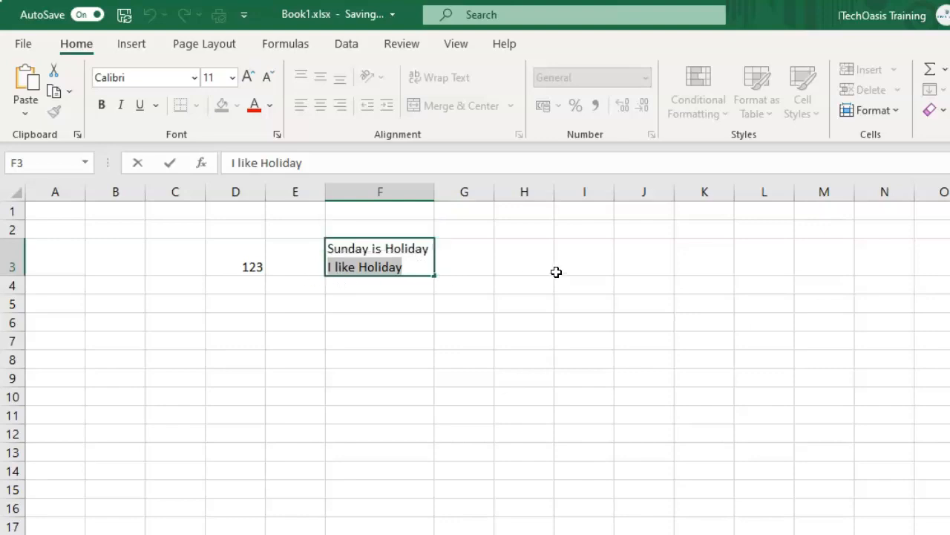
{"action": "key", "text": "BackSpace"}
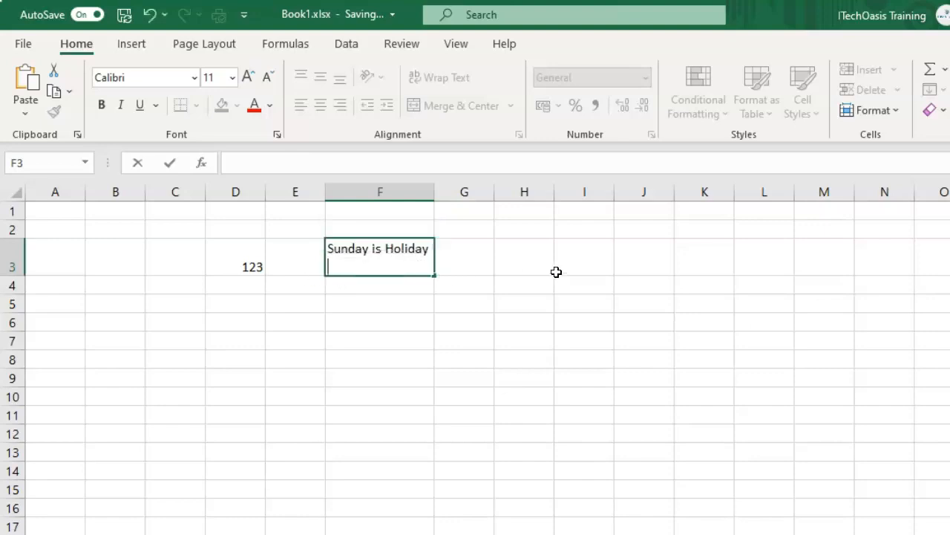
{"action": "left_click", "coordinate": [335, 265]}
{"action": "left_click", "coordinate": [392, 248]}
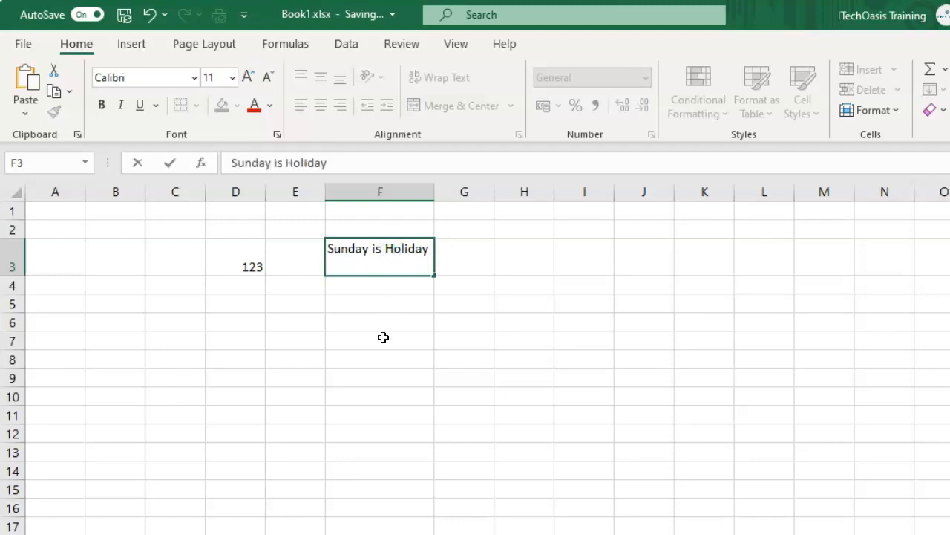
{"action": "key", "text": "Return"}
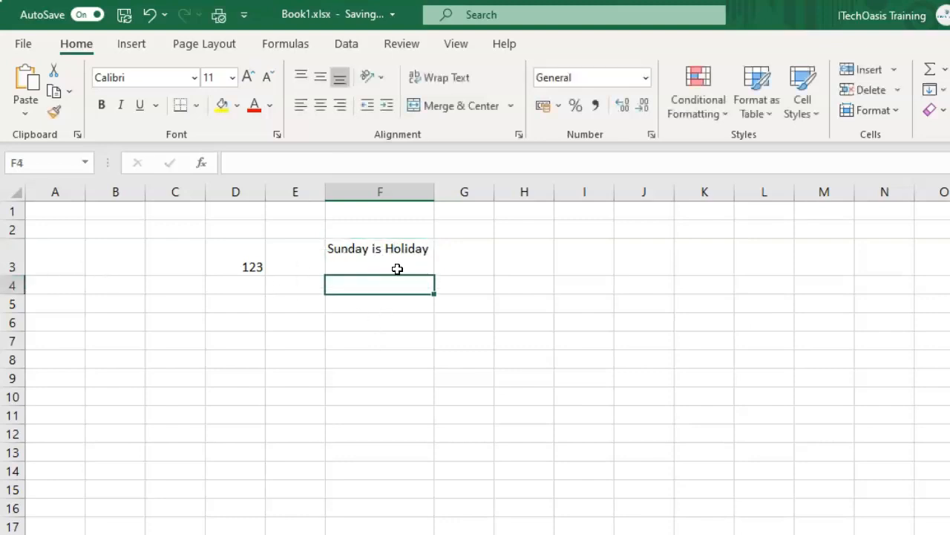
Remove the empty second line from cell F3 so that only "Sunday is Holiday" remains, and commit the cell.
{"action": "double_click", "coordinate": [395, 266]}
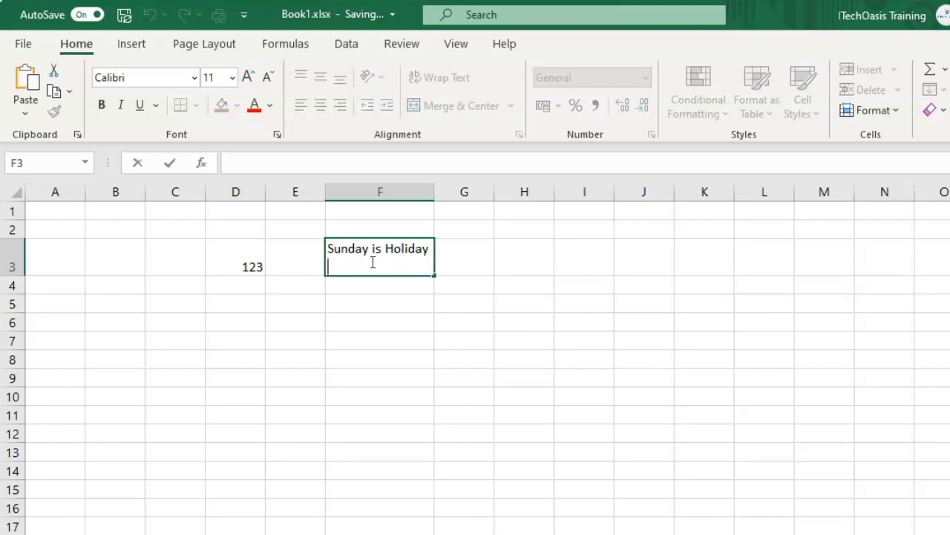
{"action": "left_click", "coordinate": [376, 361]}
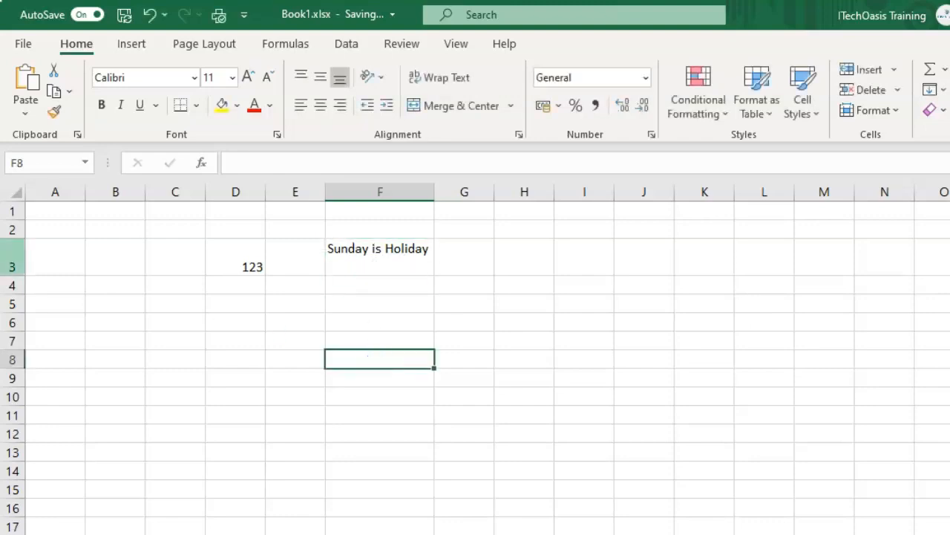
{"action": "double_click", "coordinate": [382, 256]}
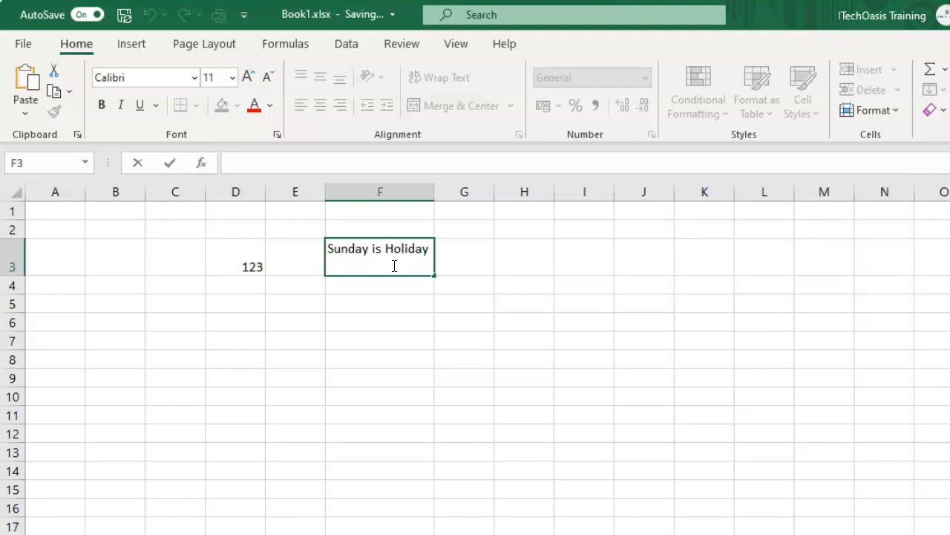
{"action": "left_click", "coordinate": [340, 268]}
{"action": "key", "text": "BackSpace"}
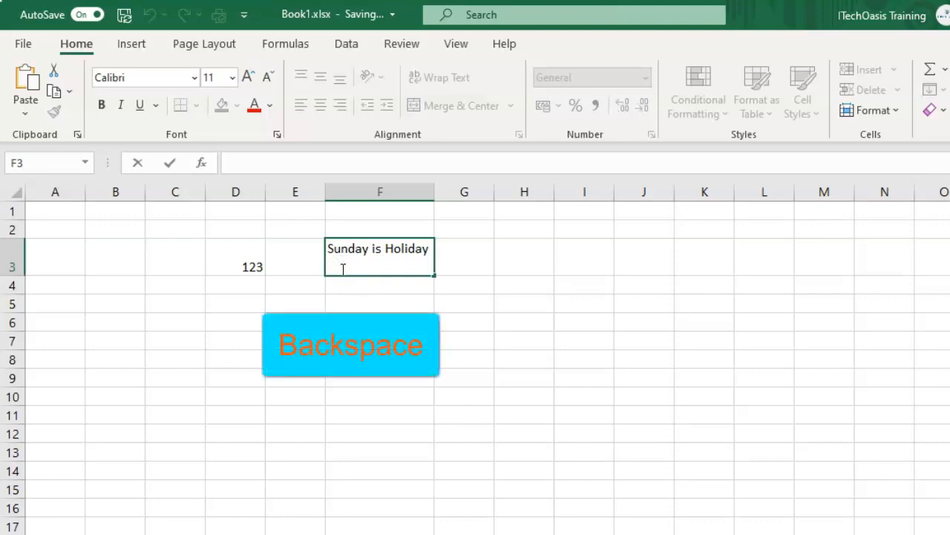
{"action": "key", "text": "BackSpace"}
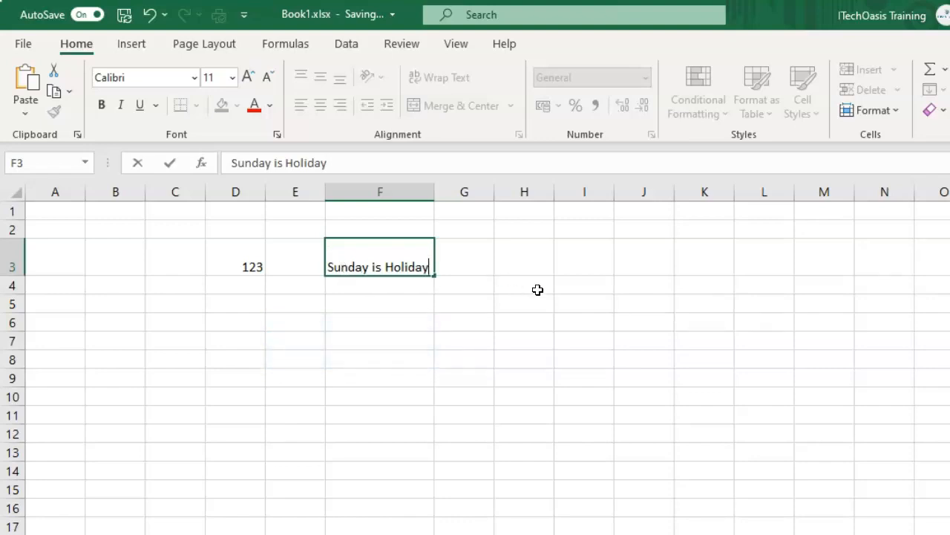
{"action": "key", "text": "Return"}
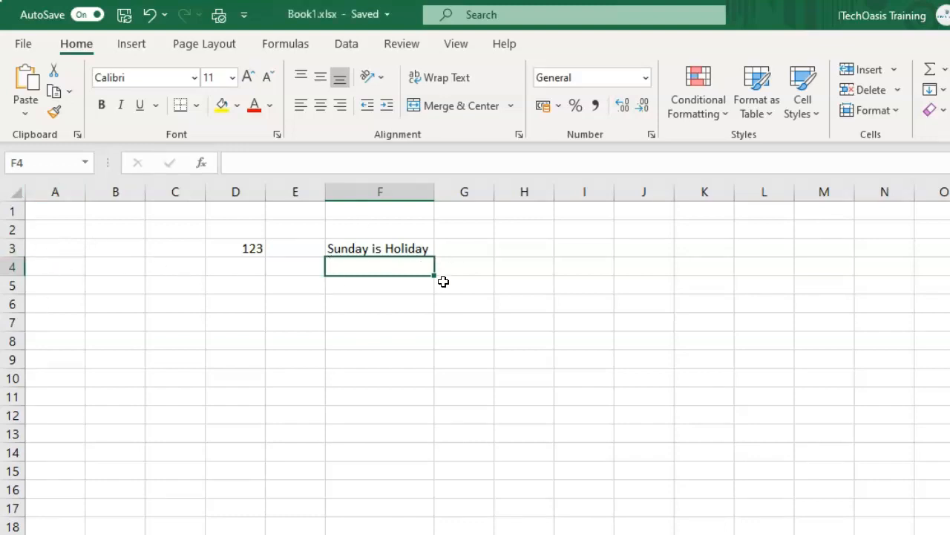
{"action": "left_click", "coordinate": [511, 300]}
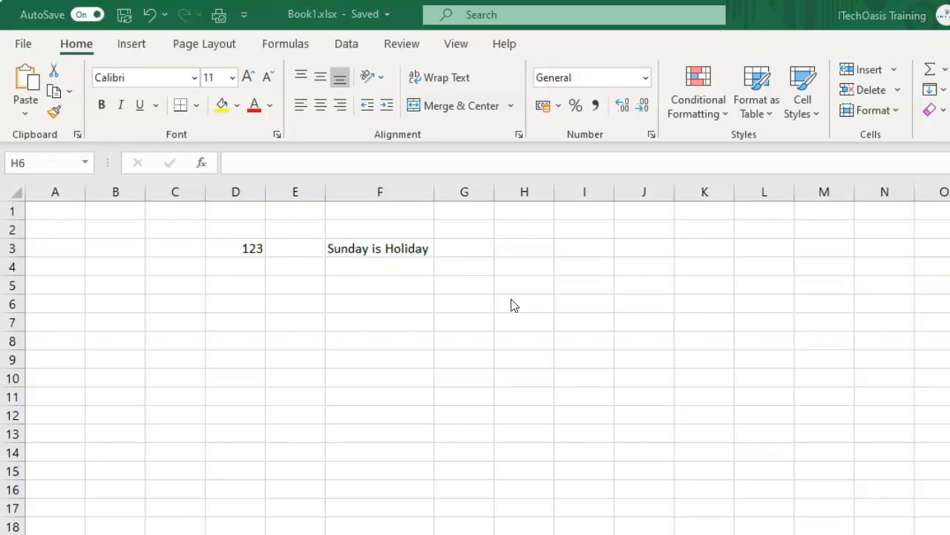
Copy the "Sunday is Holiday" cell F3 and paste it into cell F6.
{"action": "left_click", "coordinate": [401, 248]}
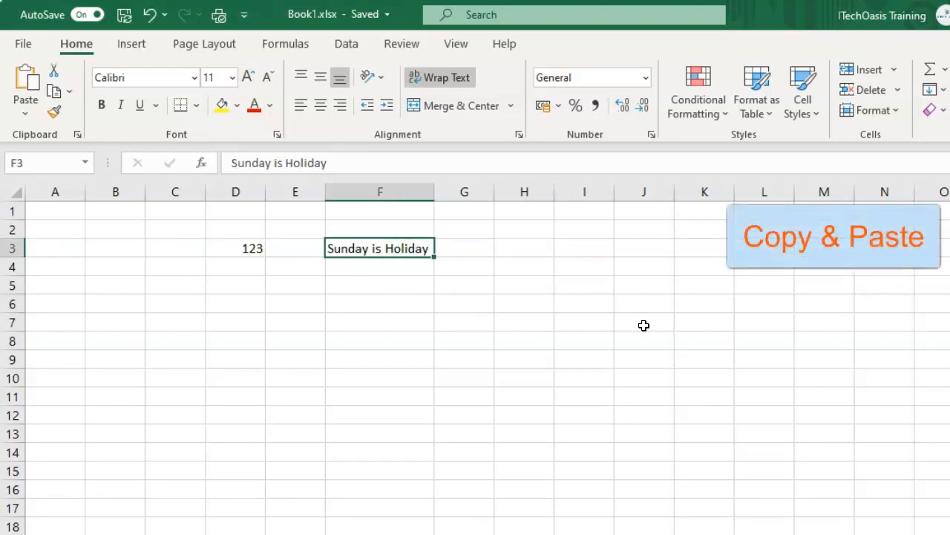
{"action": "key", "text": "ctrl+c"}
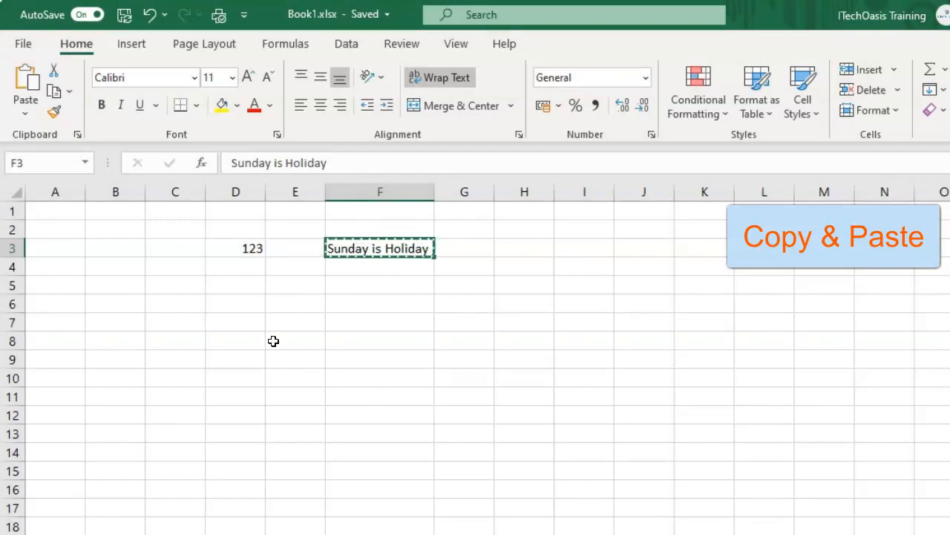
{"action": "left_click", "coordinate": [202, 340]}
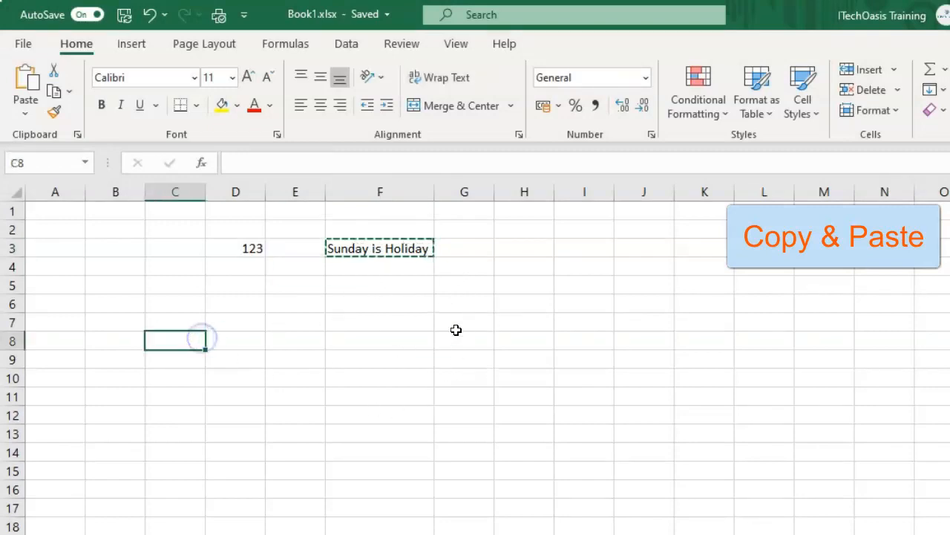
{"action": "left_click", "coordinate": [382, 304]}
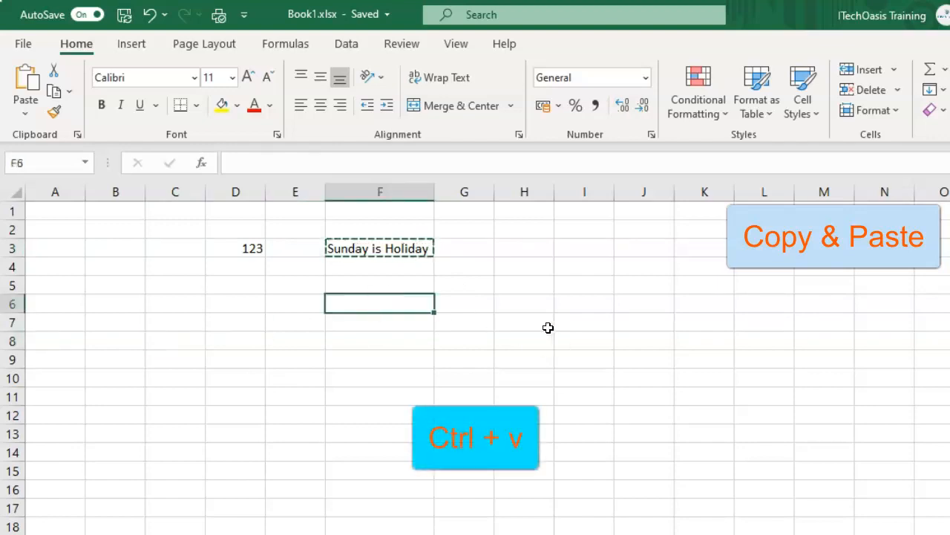
{"action": "key", "text": "ctrl+v"}
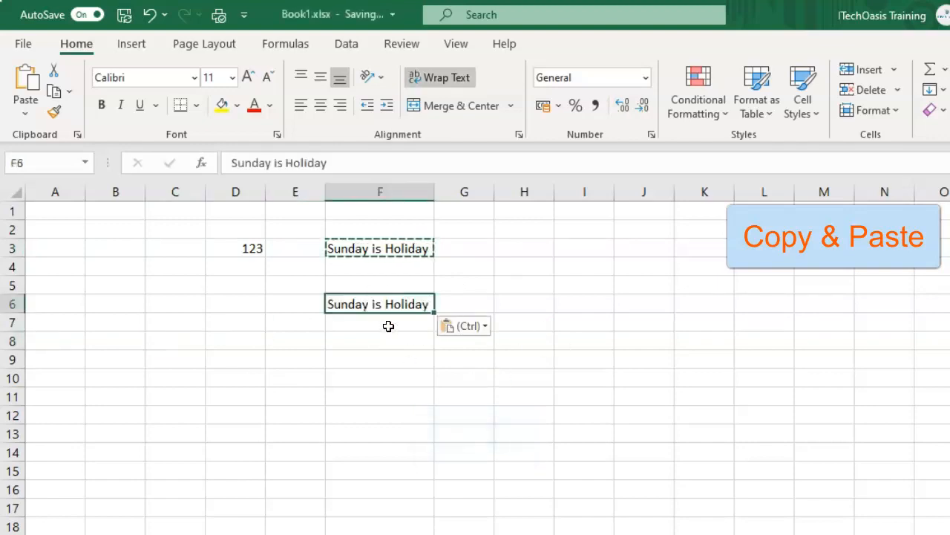
Paste the copied "Sunday is Holiday" cell into I3 and F8, and end copy mode.
{"action": "left_click", "coordinate": [379, 373]}
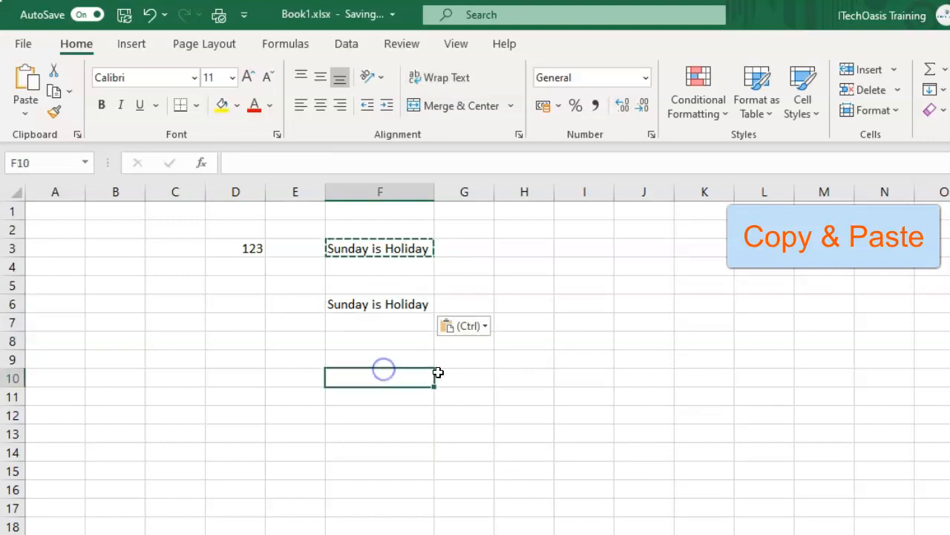
{"action": "left_click", "coordinate": [586, 248]}
{"action": "key", "text": "ctrl+v"}
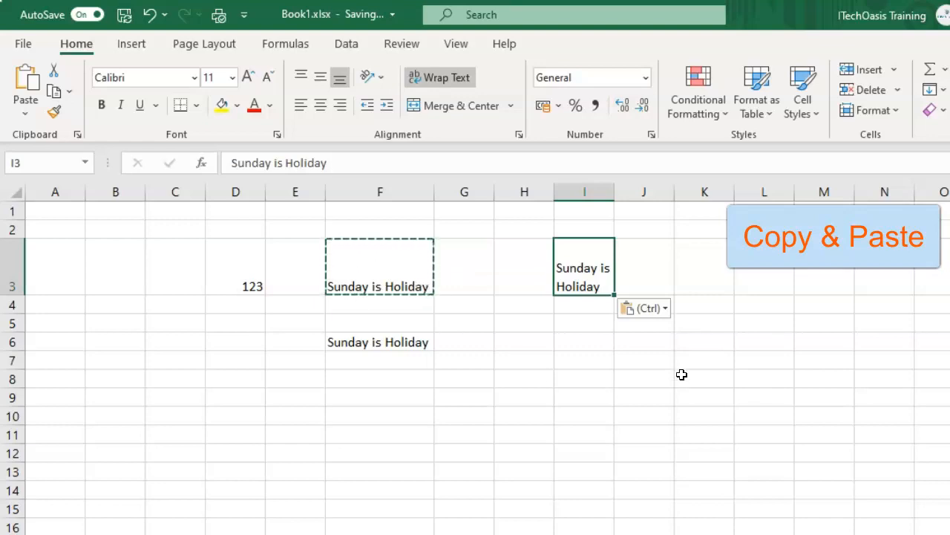
{"action": "left_click", "coordinate": [399, 373]}
{"action": "key", "text": "ctrl+v"}
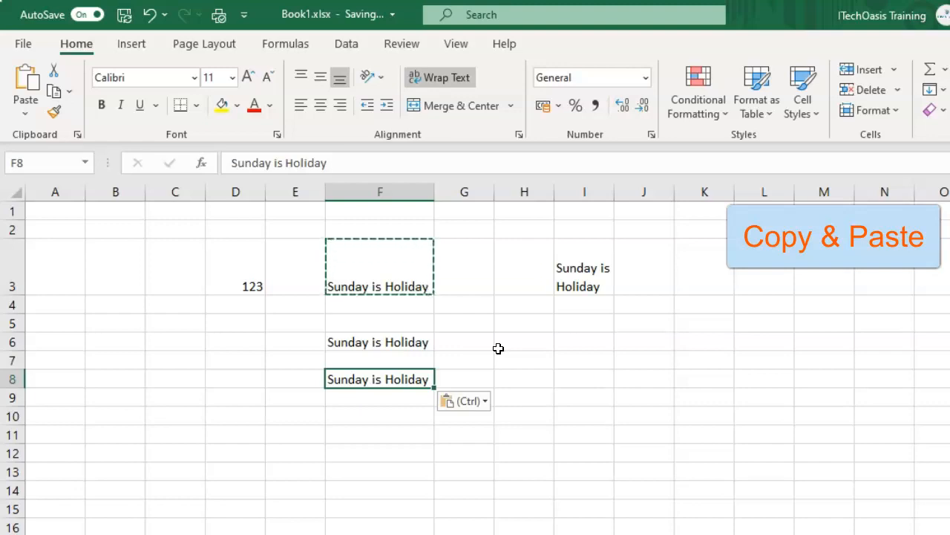
{"action": "key", "text": "Escape"}
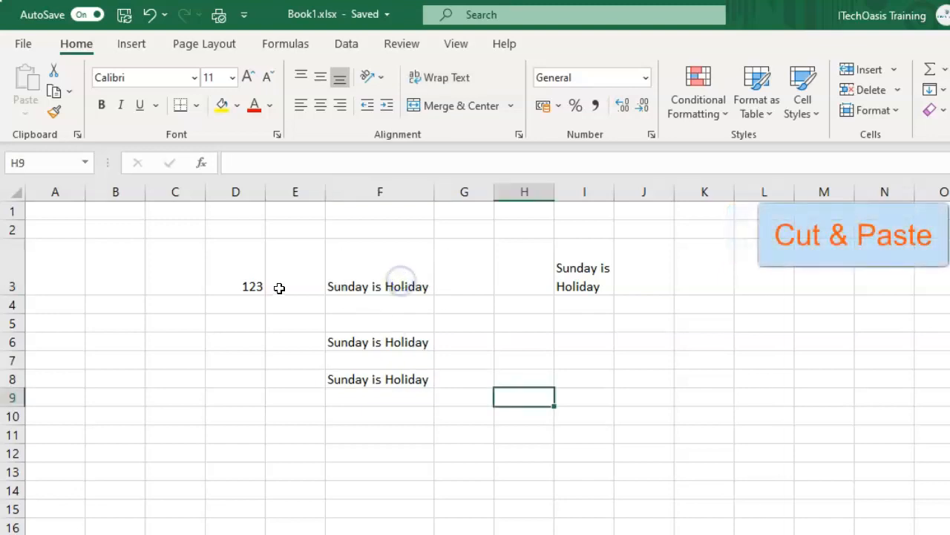
Cut the value 123 from cell D3 and paste it into cell A3.
{"action": "left_click", "coordinate": [245, 263]}
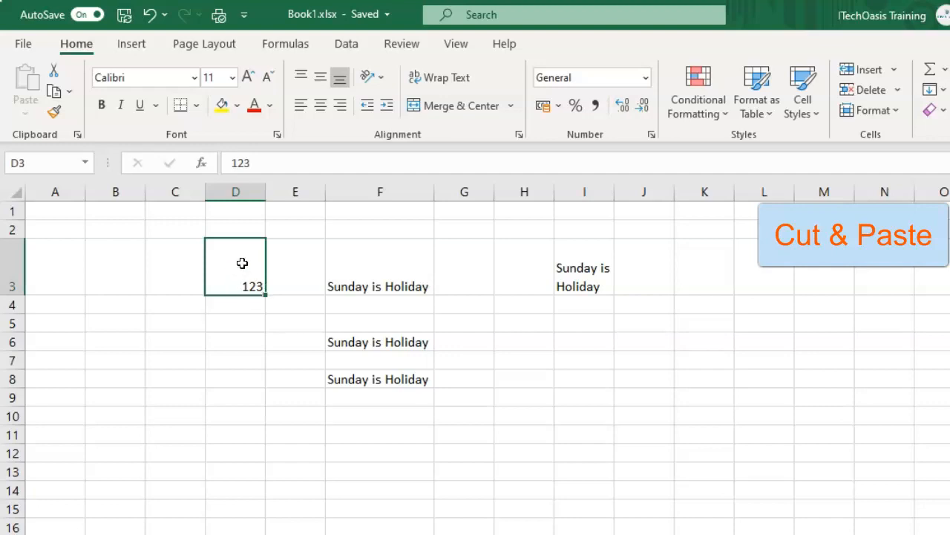
{"action": "right_click", "coordinate": [242, 261]}
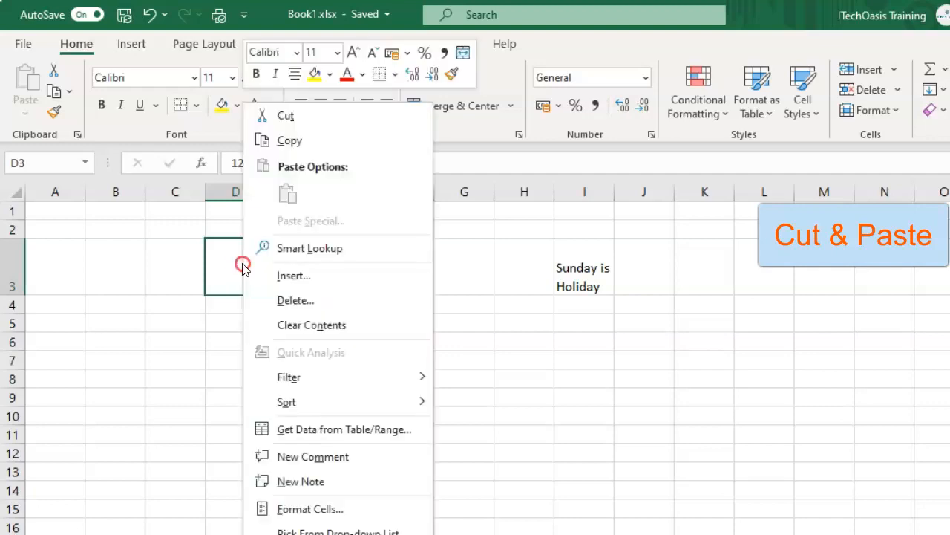
{"action": "left_click", "coordinate": [293, 120]}
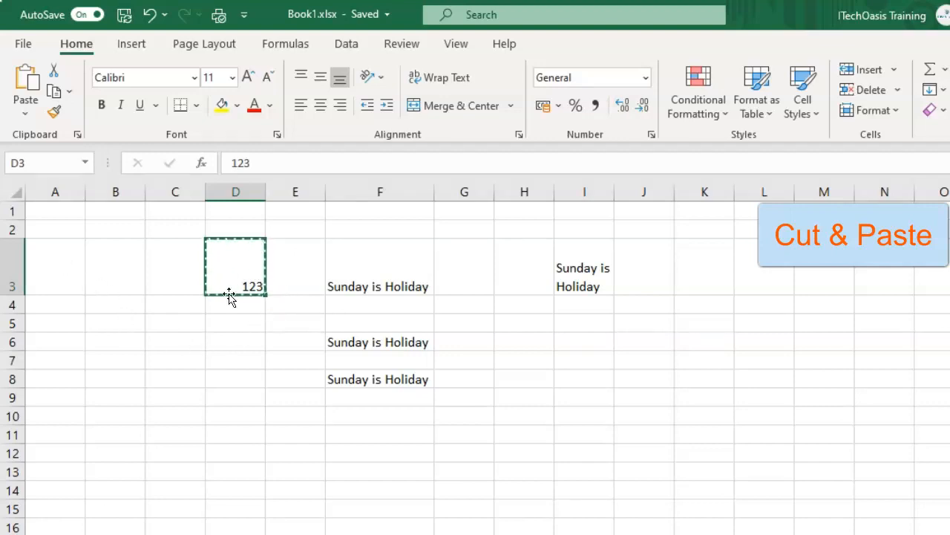
{"action": "left_click", "coordinate": [55, 258]}
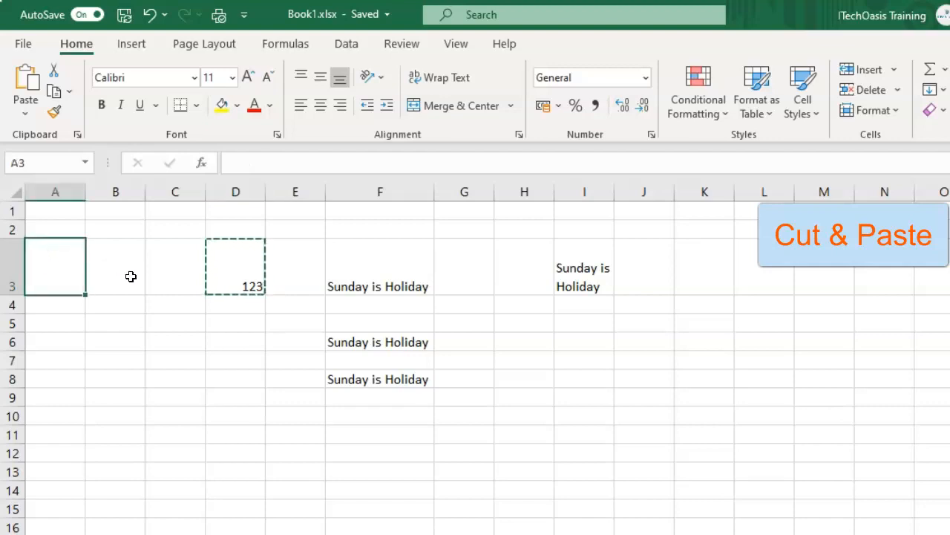
{"action": "key", "text": "ctrl+v"}
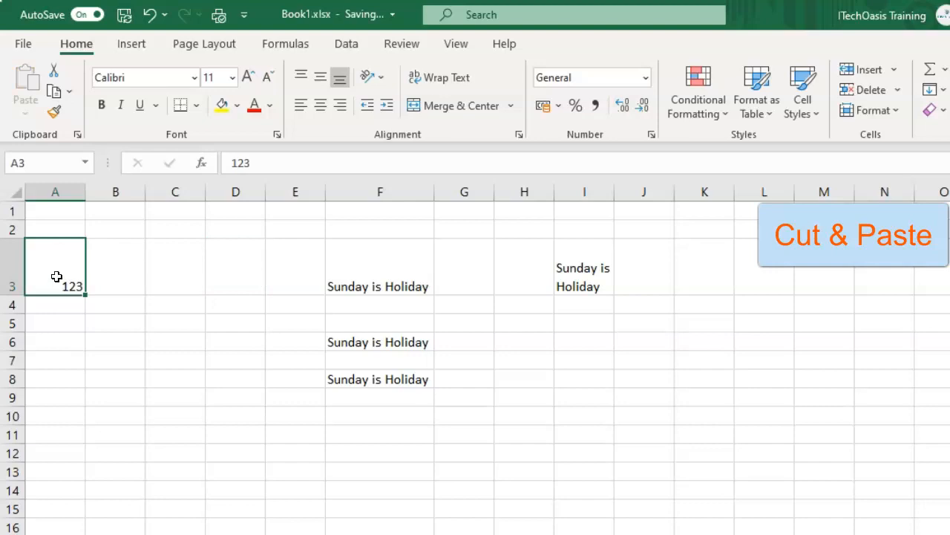
Undo and redo the move of 123 from D3 to A3 several times, finishing with an undo.
{"action": "left_click", "coordinate": [242, 260]}
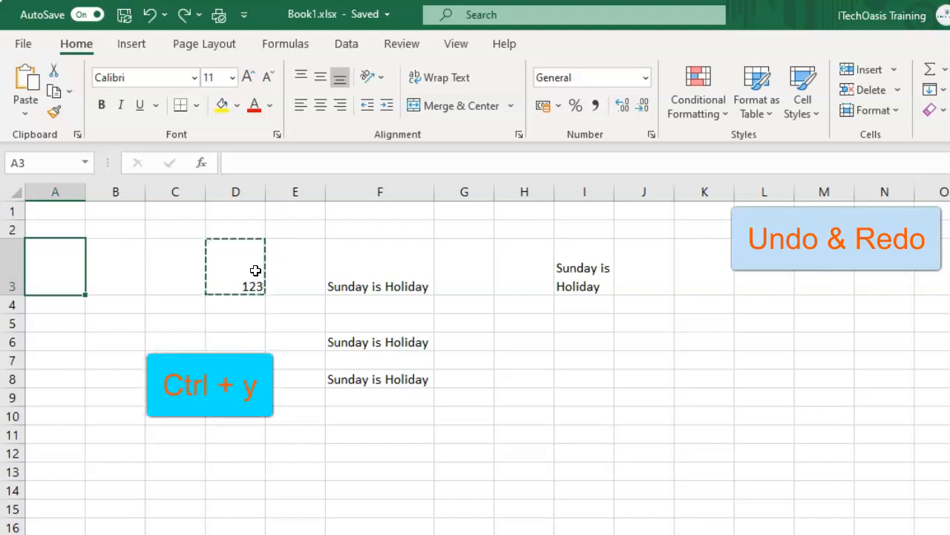
{"action": "key", "text": "ctrl+y"}
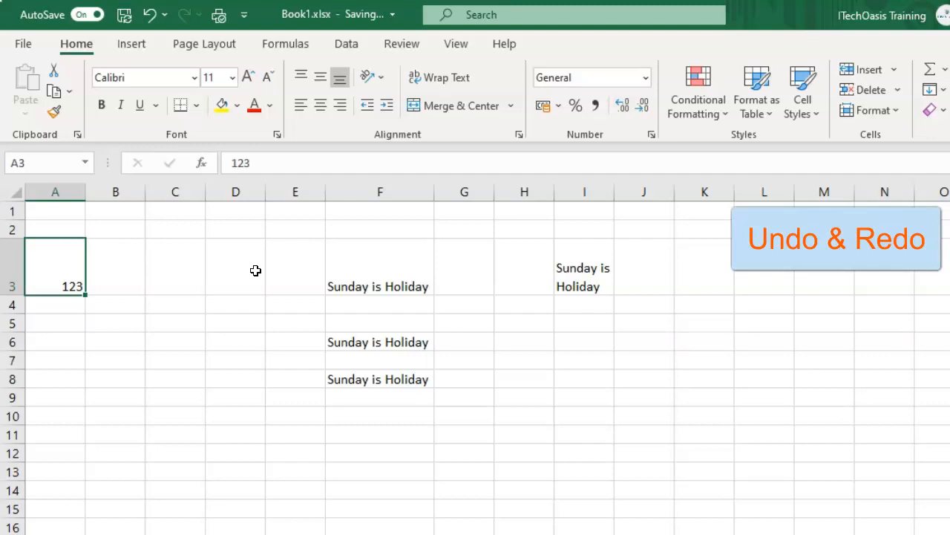
{"action": "key", "text": "ctrl+z"}
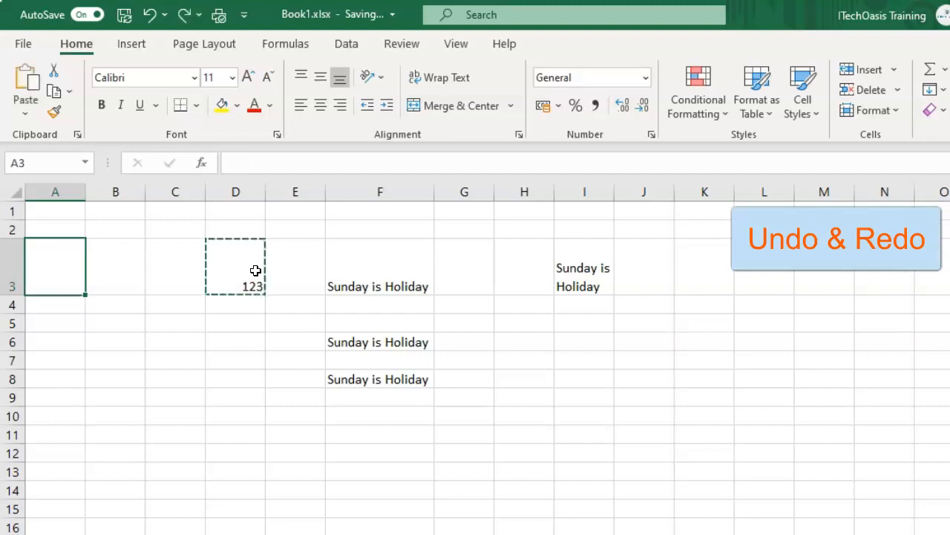
{"action": "key", "text": "ctrl+y"}
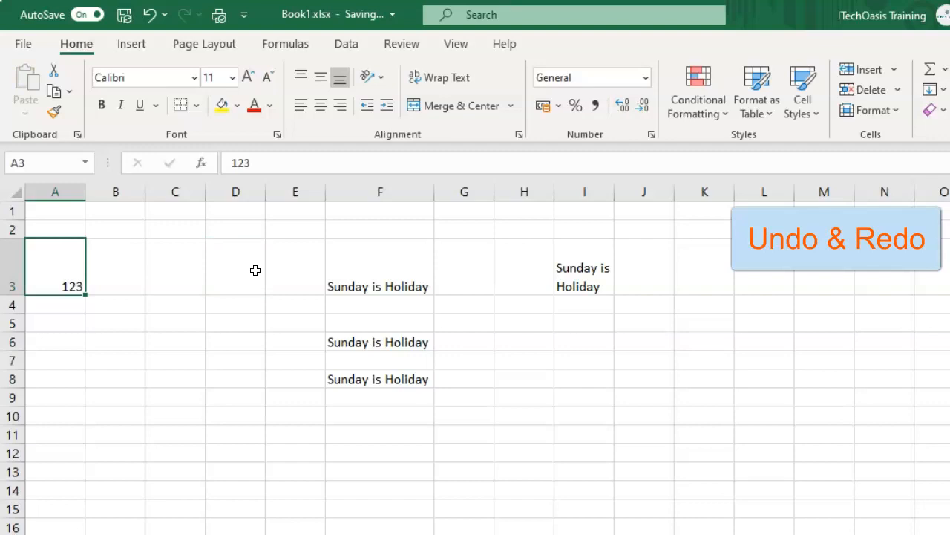
{"action": "key", "text": "ctrl+z"}
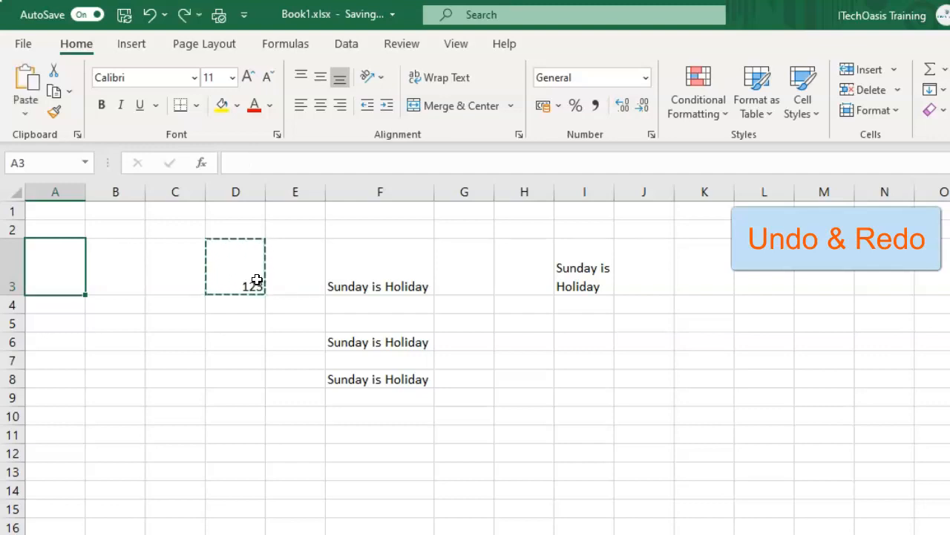
{"action": "left_click", "coordinate": [185, 18]}
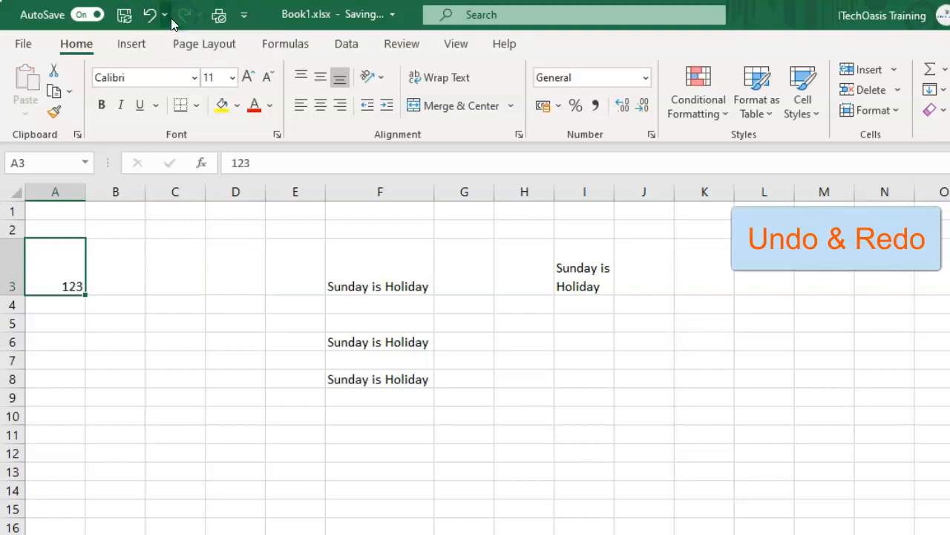
{"action": "left_click", "coordinate": [148, 17]}
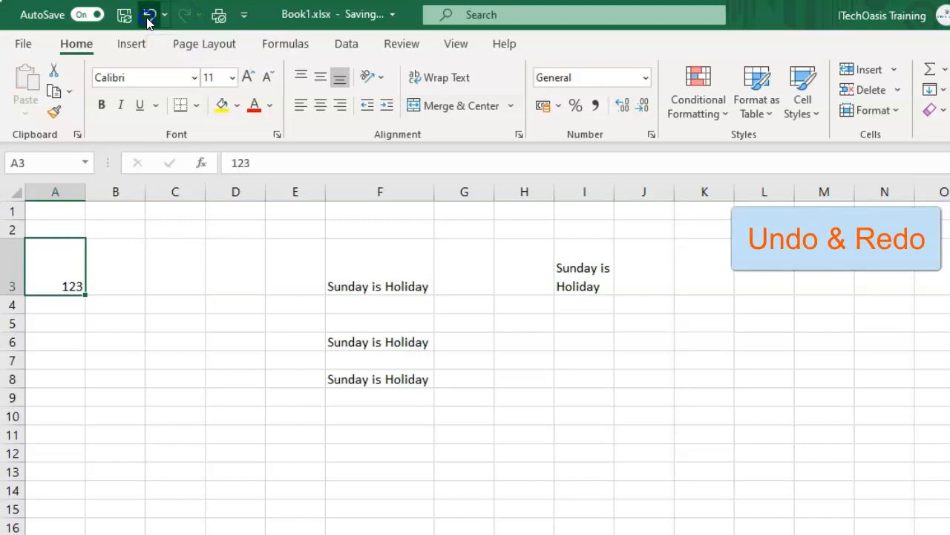
Undo the four most recent paste actions at once from the undo history, and cancel the copy outline around F3.
{"action": "left_click", "coordinate": [166, 15]}
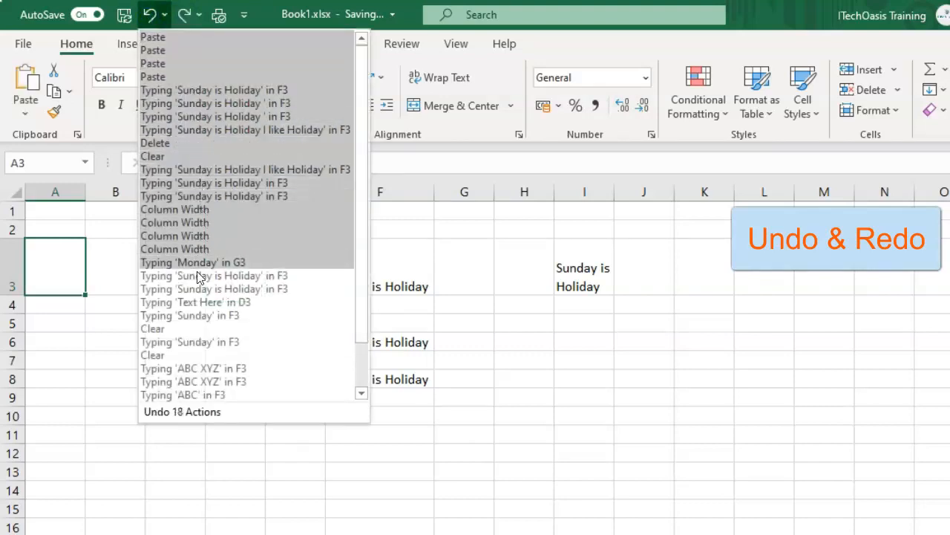
{"action": "left_click", "coordinate": [187, 76]}
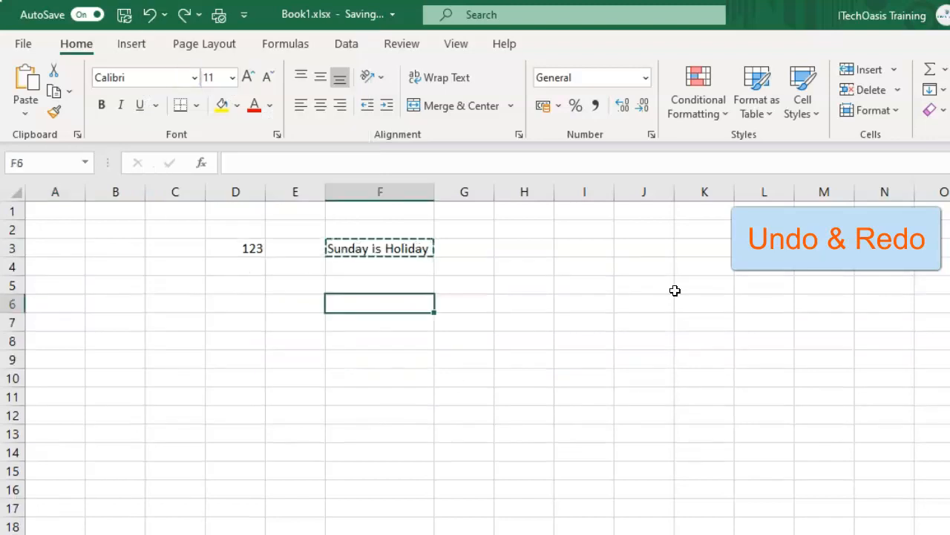
{"action": "left_click", "coordinate": [572, 286]}
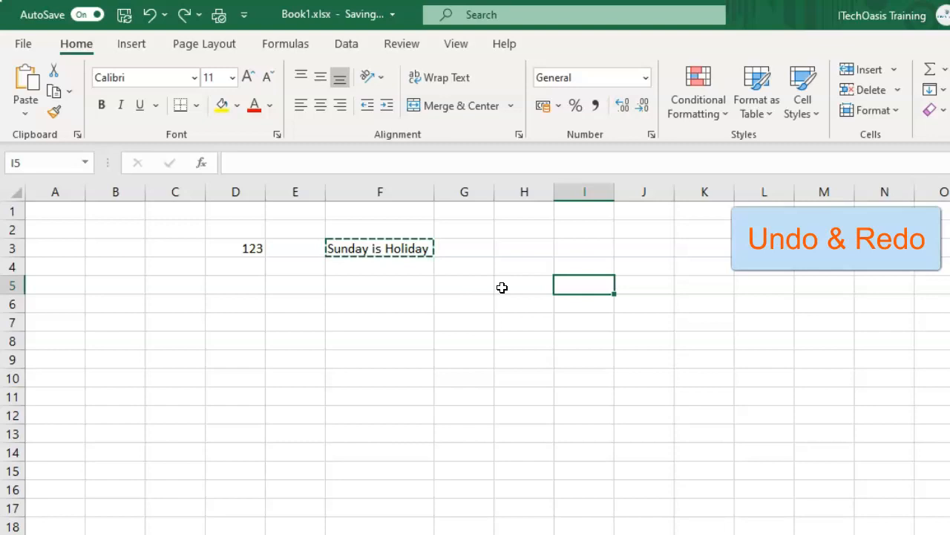
{"action": "key", "text": "Escape"}
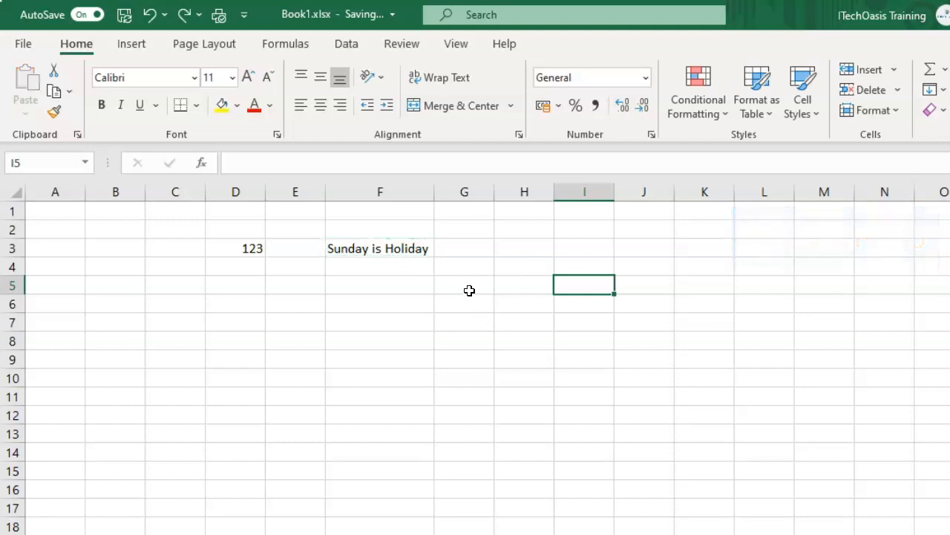